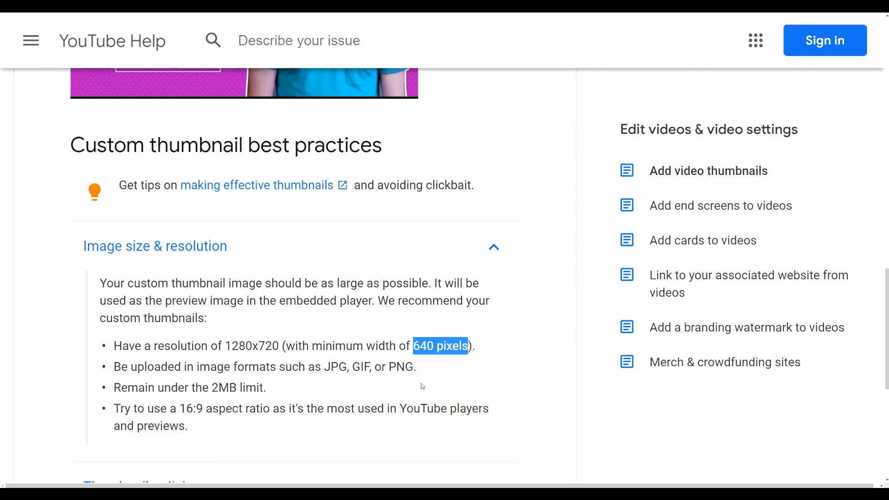
- Review YouTube's custom thumbnail recommendations on formats, file size limit and aspect ratio, and read the thumbnail policies
{"action": "left_click_drag", "start_coordinate": [327, 371], "coordinate": [397, 377]}
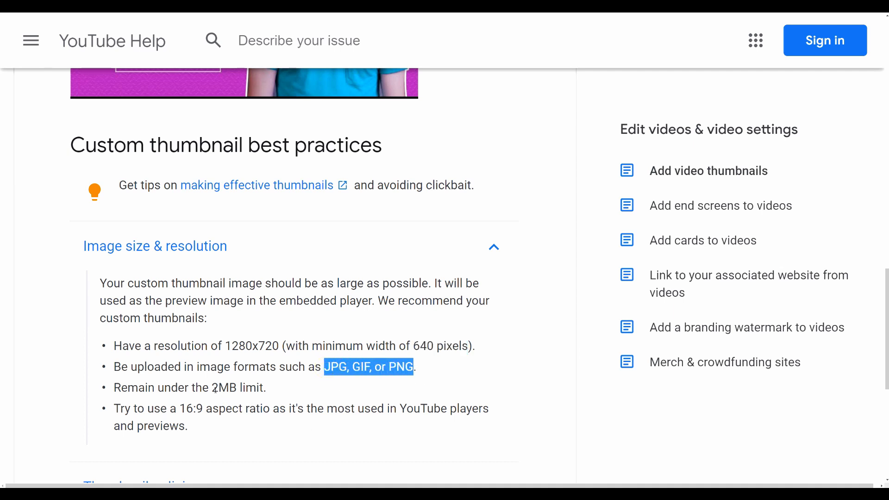
{"action": "left_click_drag", "start_coordinate": [212, 389], "coordinate": [234, 388]}
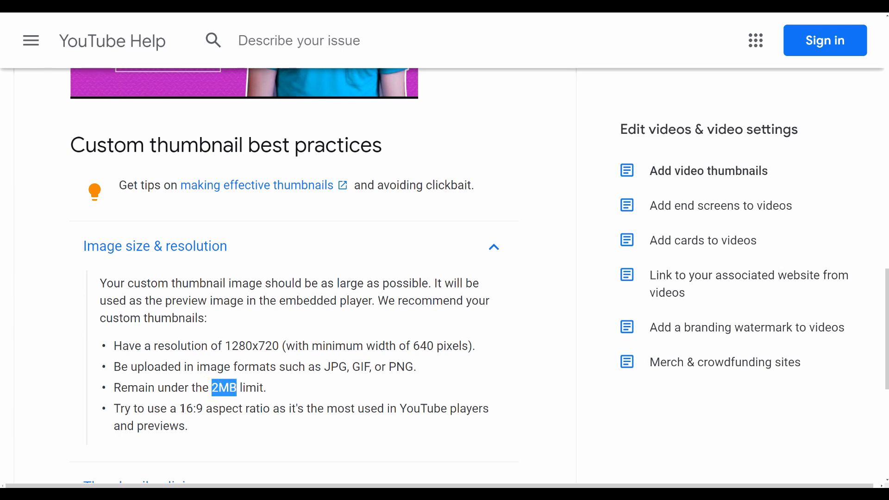
{"action": "left_click_drag", "start_coordinate": [179, 408], "coordinate": [200, 409]}
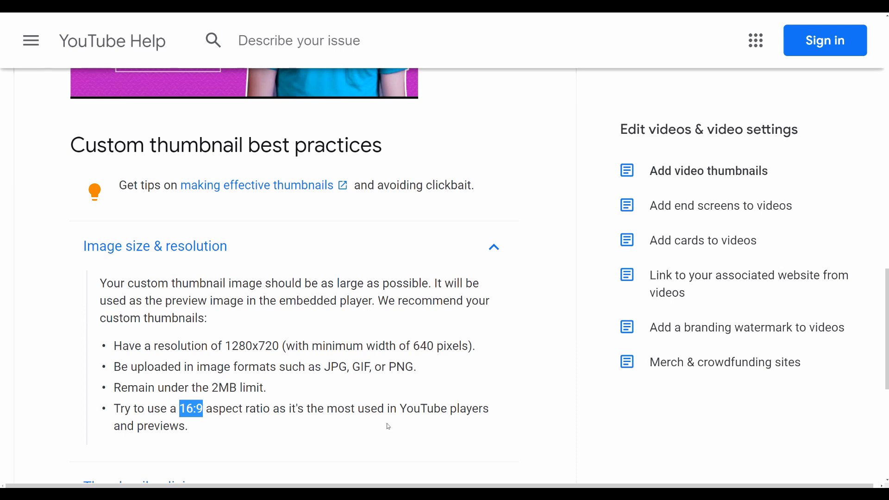
{"action": "scroll", "coordinate": [361, 424], "scroll_direction": "down", "scroll_amount": 2}
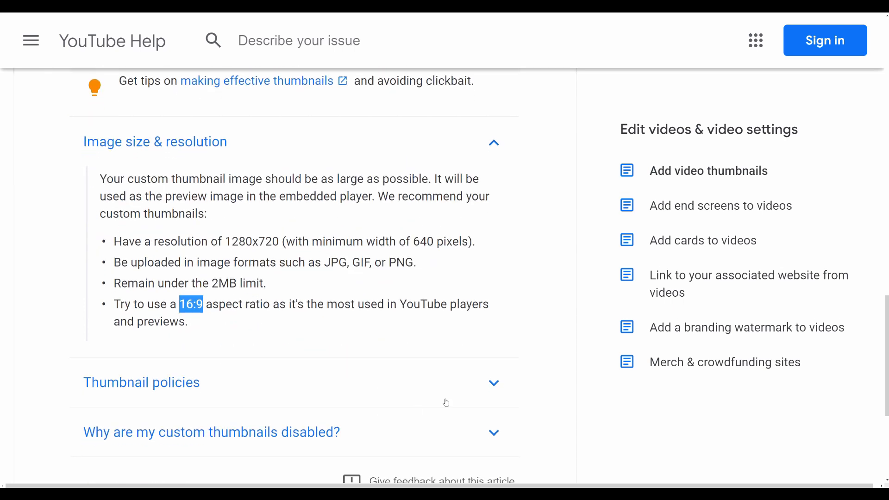
{"action": "left_click", "coordinate": [495, 384]}
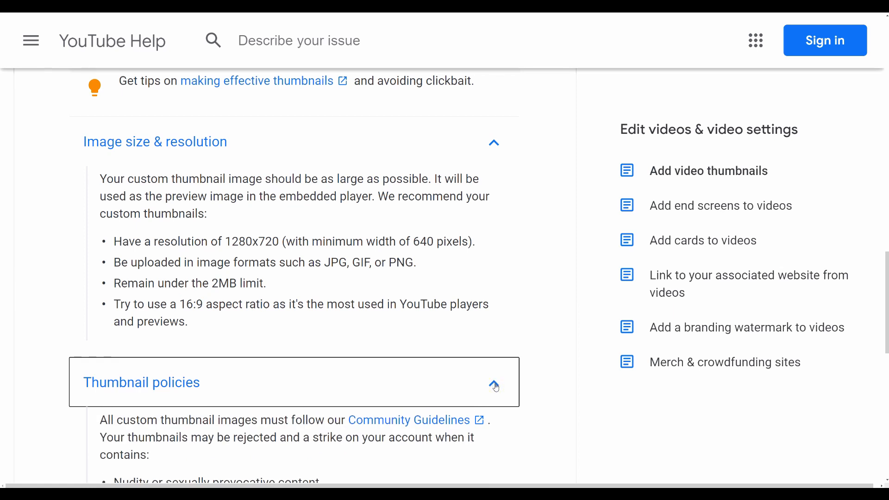
{"action": "scroll", "coordinate": [495, 389], "scroll_direction": "down", "scroll_amount": 1}
{"action": "scroll", "coordinate": [494, 414], "scroll_direction": "down", "scroll_amount": 1}
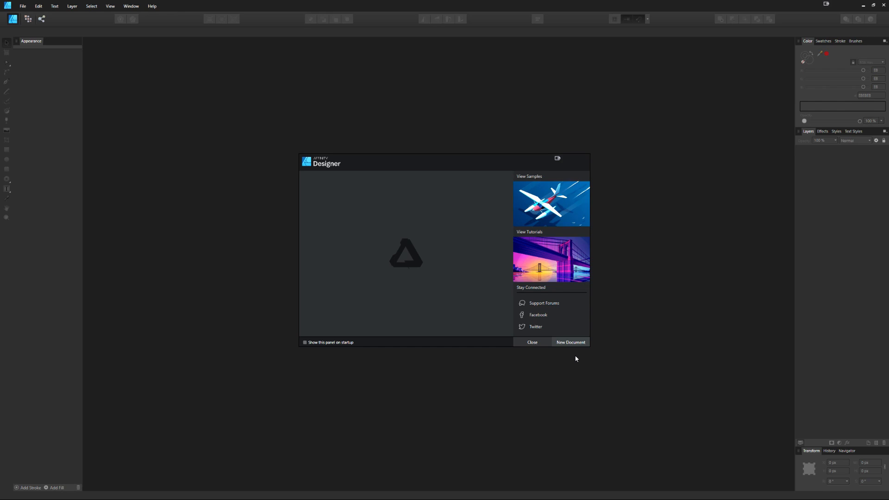
- In Affinity Designer, create a new 1280 × 720 px document from the YouTube Thumbnail preset
{"action": "left_click", "coordinate": [570, 342]}
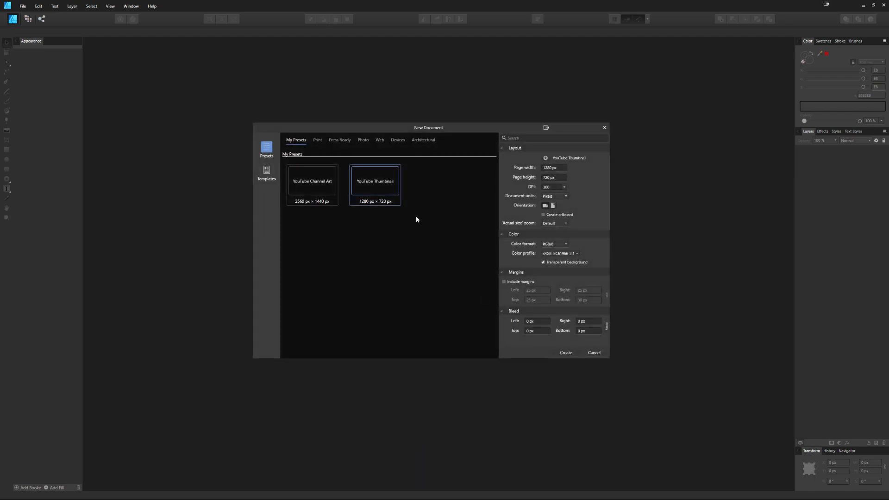
{"action": "double_click", "coordinate": [381, 187]}
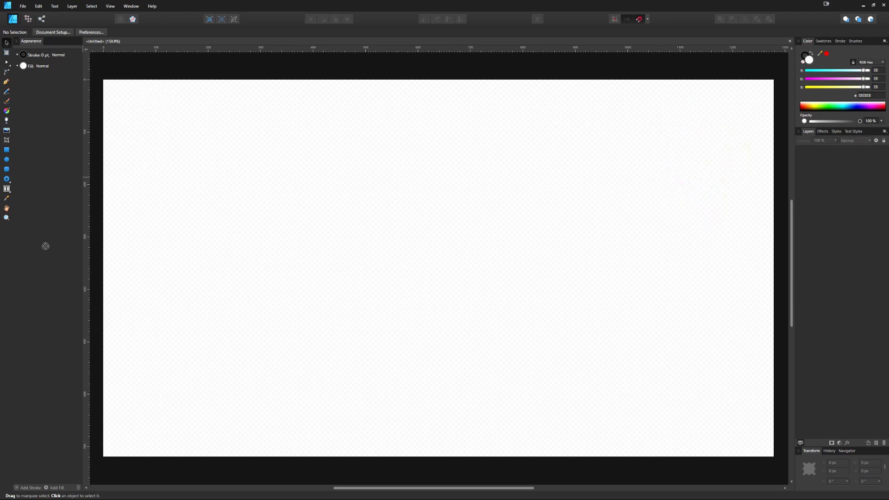
- Place the Drawing Art image on the page and scale it proportionally to the full page height, about 957 × 720 px
{"action": "left_click", "coordinate": [292, 173]}
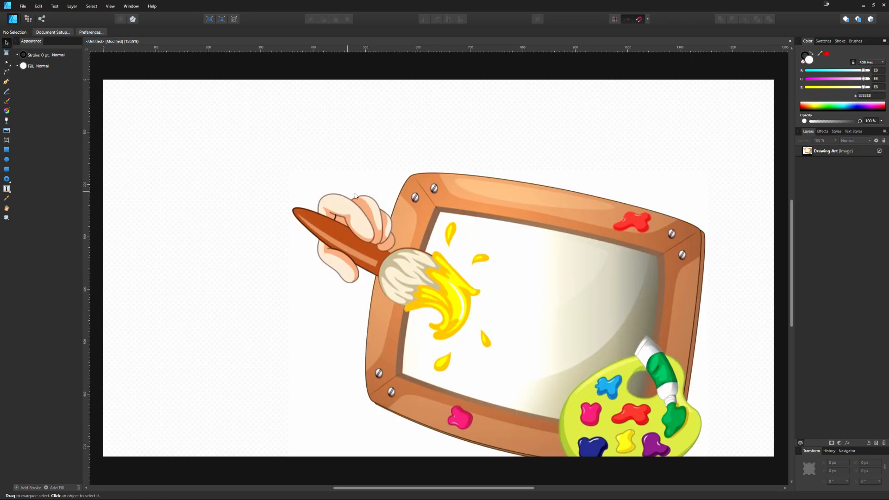
{"action": "mouse_move", "coordinate": [369, 199]}
{"action": "left_mouse_down"}
{"action": "mouse_move", "coordinate": [279, 122]}
{"action": "mouse_move", "coordinate": [289, 108]}
{"action": "left_mouse_up"}
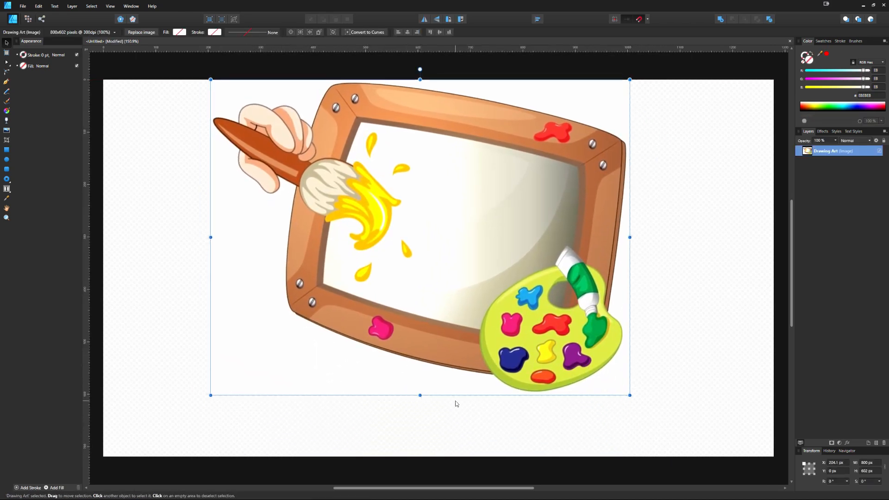
{"action": "left_click_drag", "start_coordinate": [420, 395], "coordinate": [419, 457]}
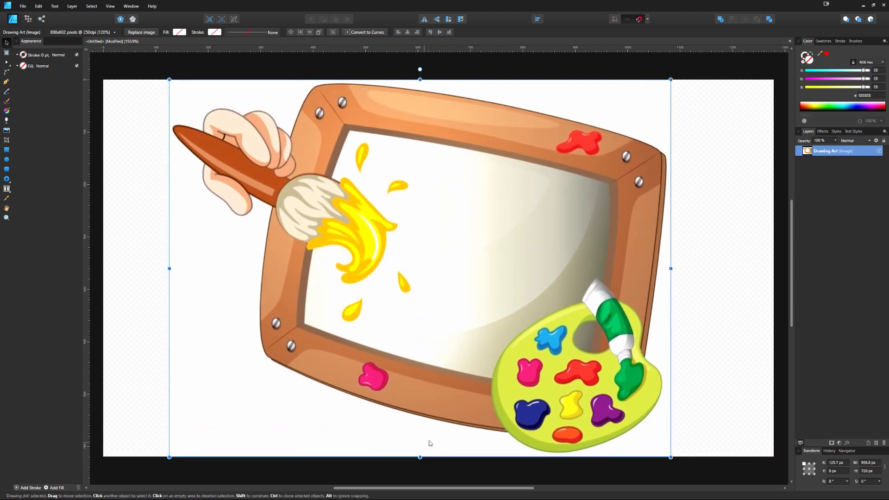
- Draw a 1280 × 720 px rectangle covering the whole page and send it behind the Drawing Art image
{"action": "left_click", "coordinate": [7, 150]}
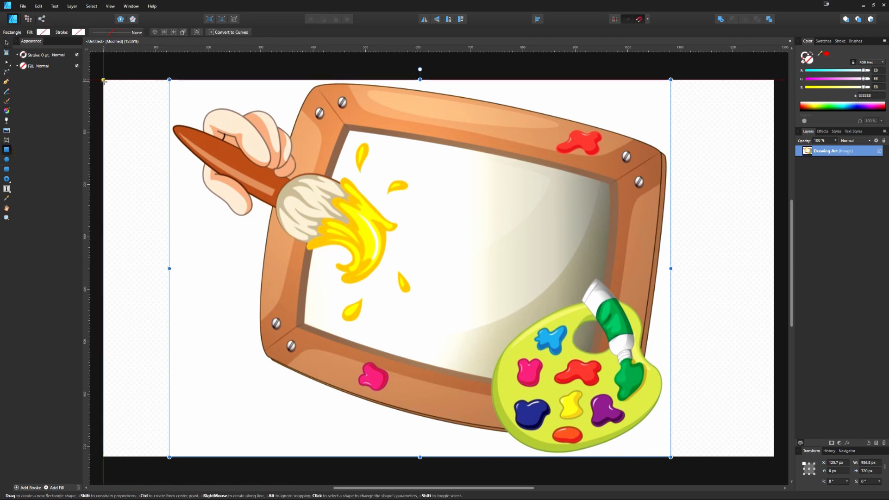
{"action": "left_click_drag", "start_coordinate": [104, 80], "coordinate": [773, 457]}
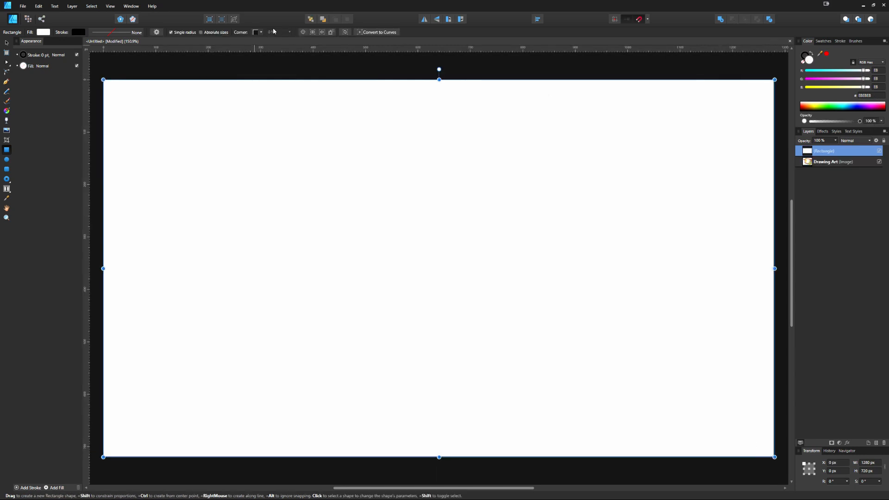
{"action": "left_click", "coordinate": [314, 21]}
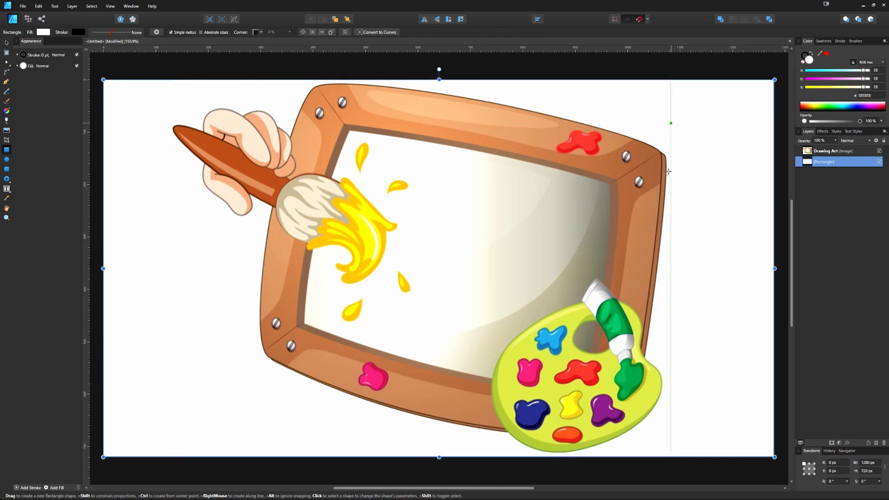
- Set the background rectangle's fill colour to hex FFFFFF
{"action": "left_click", "coordinate": [871, 95]}
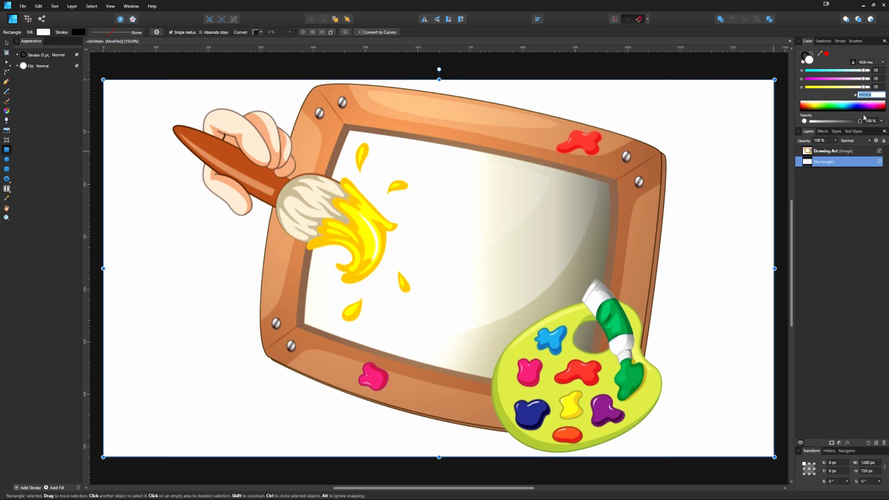
{"action": "key", "text": "BackSpace"}
{"action": "type", "text": "ffffff"}
{"action": "key", "text": "Return"}
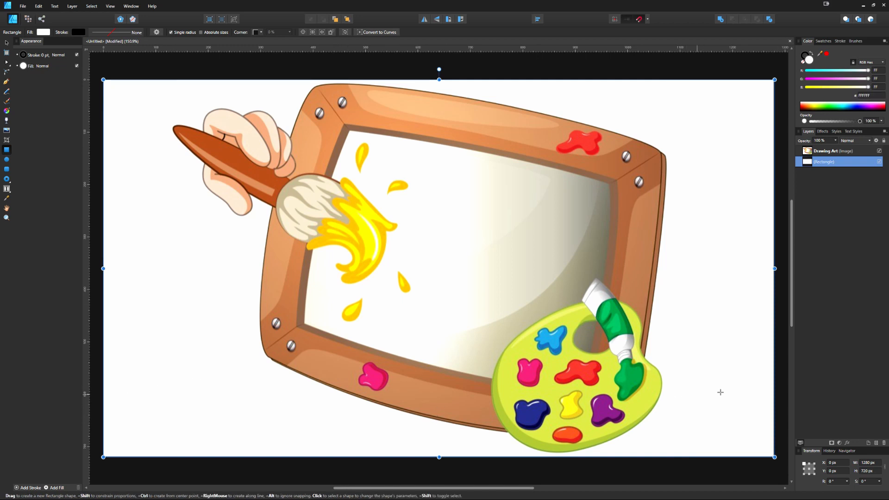
- Move the Drawing Art image slightly to the left, to an X position of about 85 px, and deselect it
{"action": "key", "text": "v"}
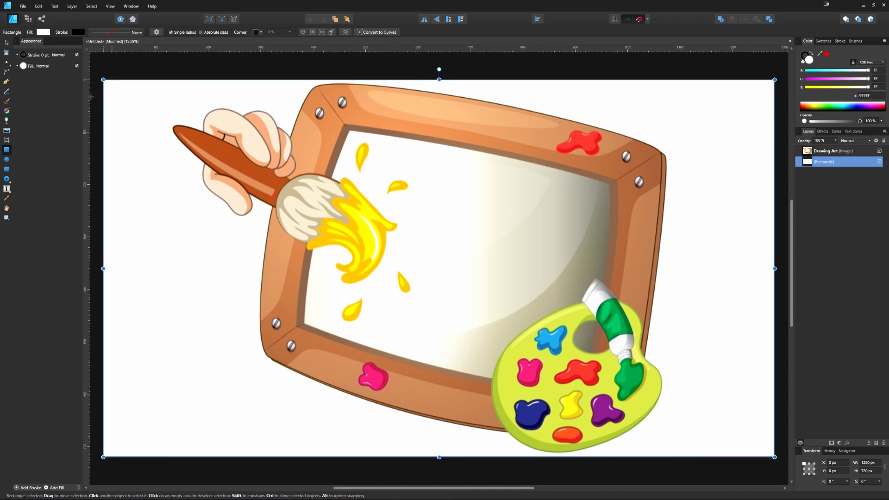
{"action": "left_click", "coordinate": [846, 150]}
{"action": "mouse_move", "coordinate": [462, 252]}
{"action": "left_mouse_down"}
{"action": "mouse_move", "coordinate": [422, 255]}
{"action": "mouse_move", "coordinate": [548, 254]}
{"action": "mouse_move", "coordinate": [415, 265]}
{"action": "mouse_move", "coordinate": [430, 267]}
{"action": "left_mouse_up"}
{"action": "left_click", "coordinate": [96, 276]}
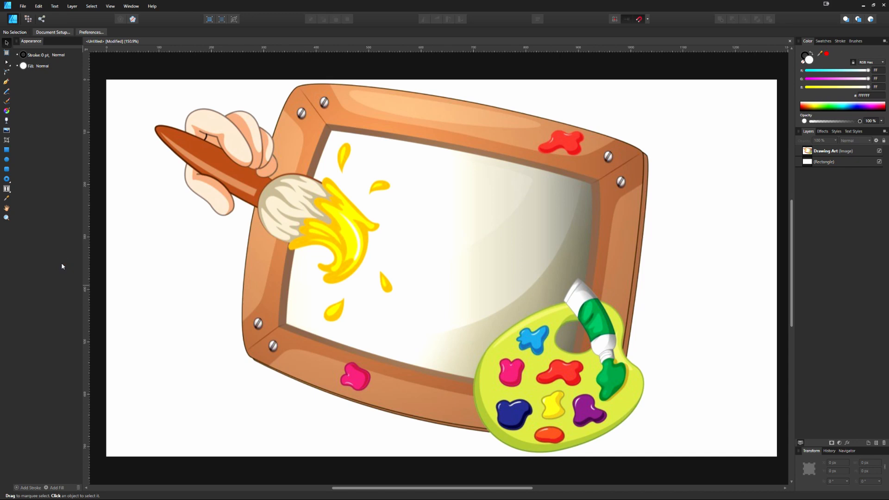
- Add a text frame about 804 × 178 px across the lower part of the artwork, containing the word "Create"
{"action": "left_click", "coordinate": [7, 189]}
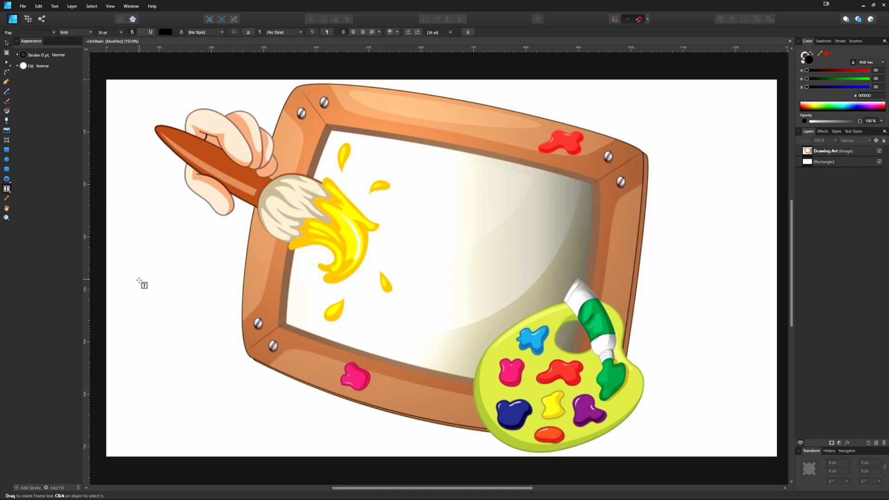
{"action": "left_click_drag", "start_coordinate": [135, 251], "coordinate": [554, 343]}
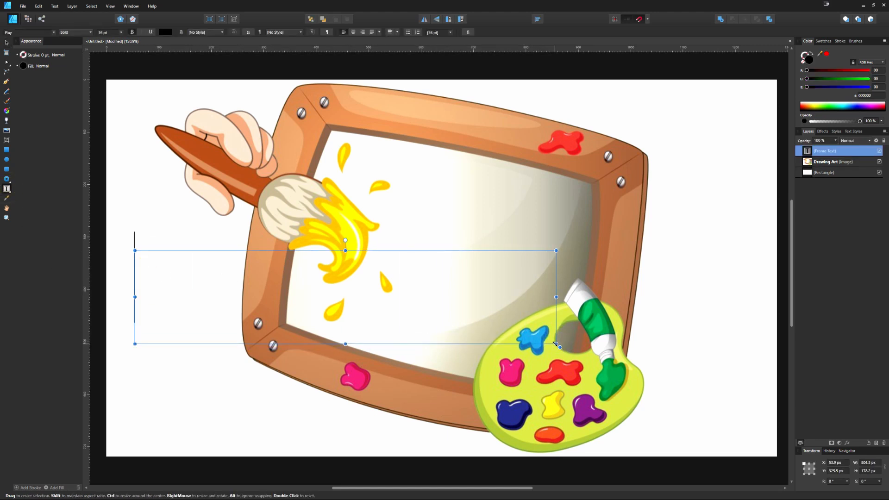
{"action": "type", "text": "Create"}
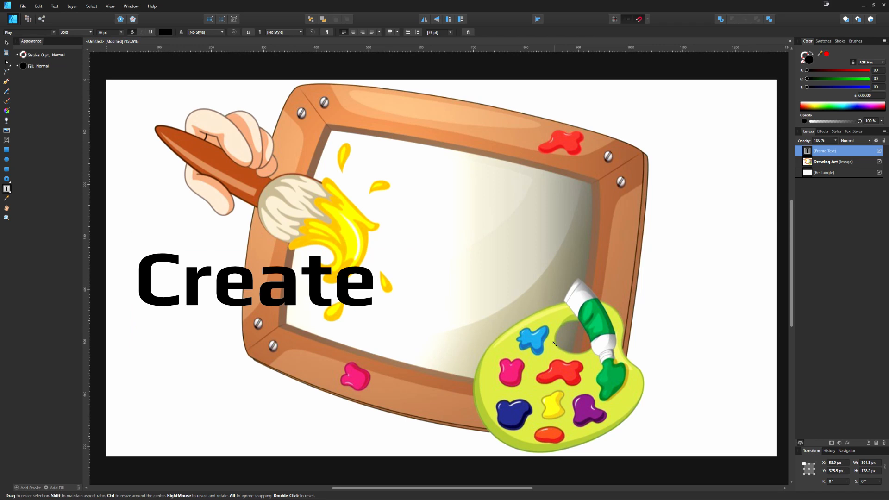
- Set the font size of the whole word "Create" to 48 pt
{"action": "key", "text": "Escape"}
{"action": "left_click_drag", "start_coordinate": [419, 338], "coordinate": [139, 270]}
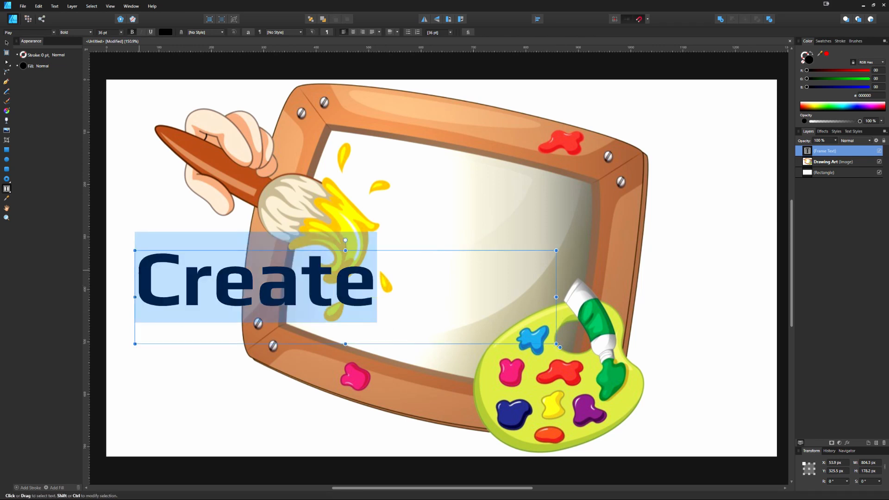
{"action": "left_click", "coordinate": [53, 32]}
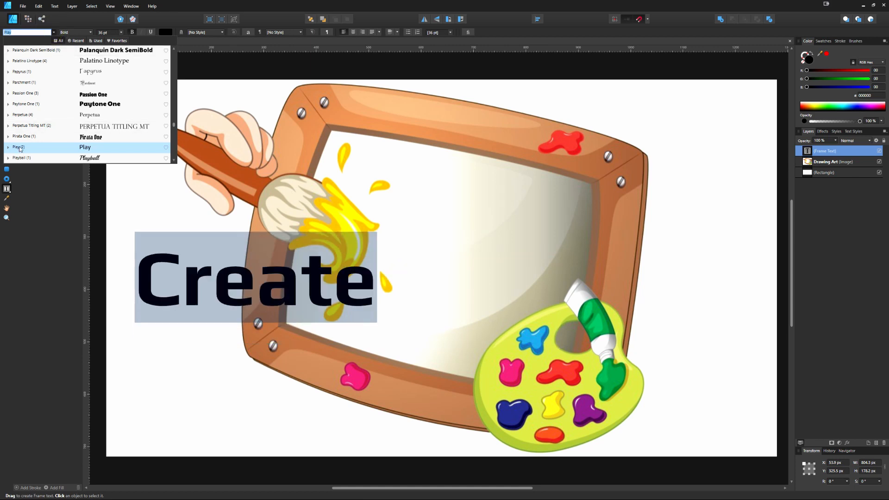
{"action": "left_click", "coordinate": [90, 32]}
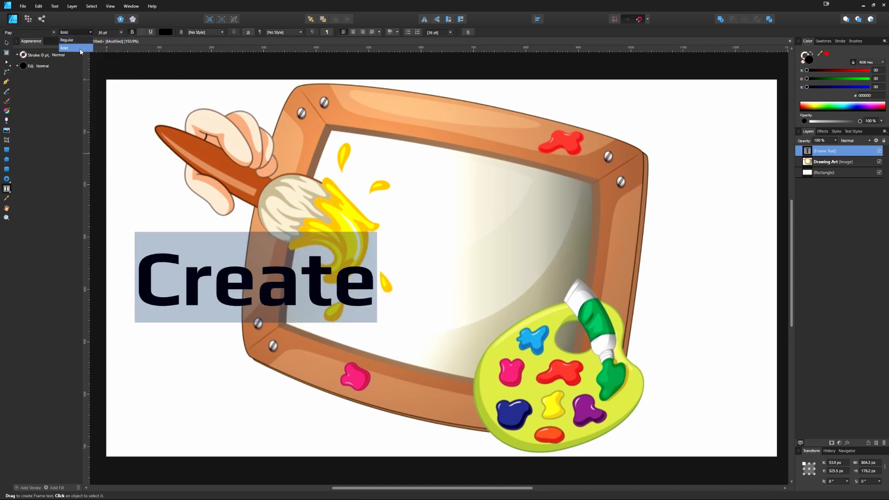
{"action": "left_click", "coordinate": [122, 35]}
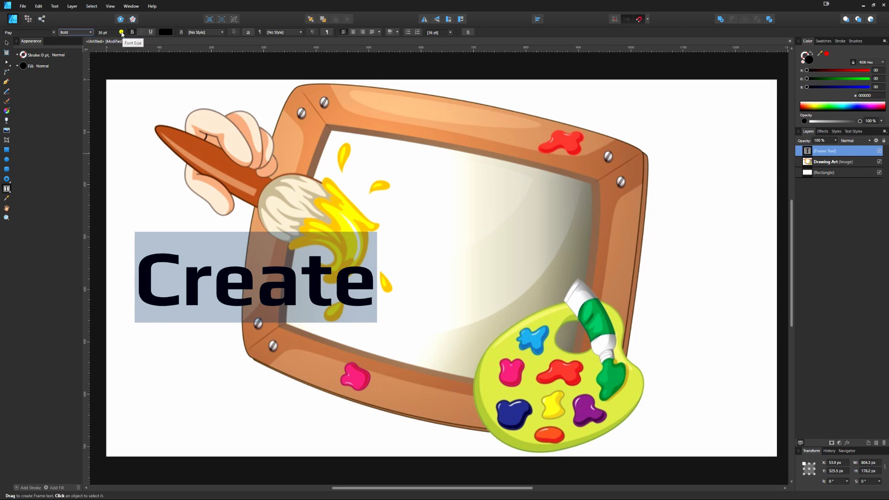
{"action": "left_click", "coordinate": [121, 33]}
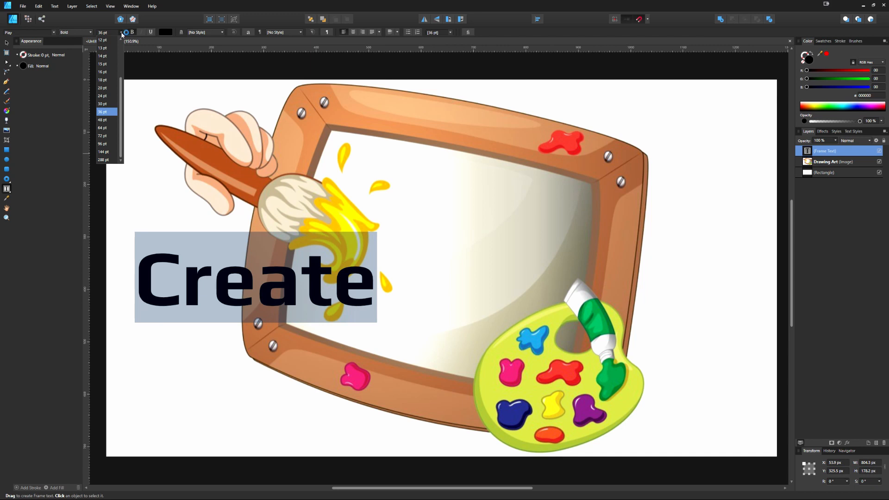
{"action": "left_click", "coordinate": [122, 33]}
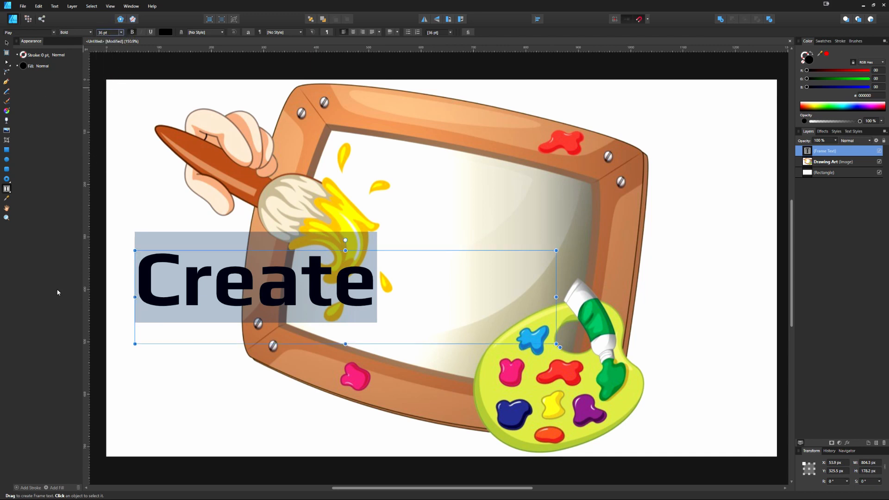
{"action": "left_click", "coordinate": [122, 33]}
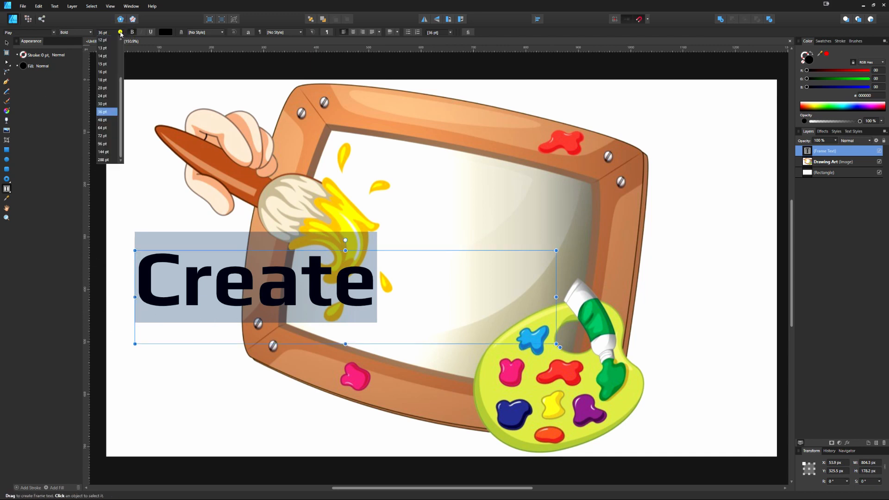
{"action": "left_click", "coordinate": [102, 122]}
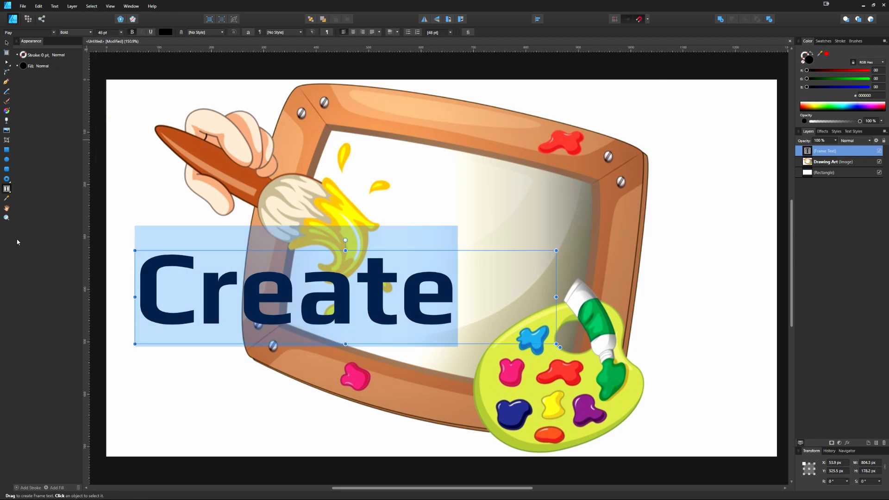
- Change the colour of the "Create" text to white (FFFFFF) and leave text editing
{"action": "left_click", "coordinate": [838, 106]}
{"action": "left_click", "coordinate": [839, 101]}
{"action": "double_click", "coordinate": [186, 318]}
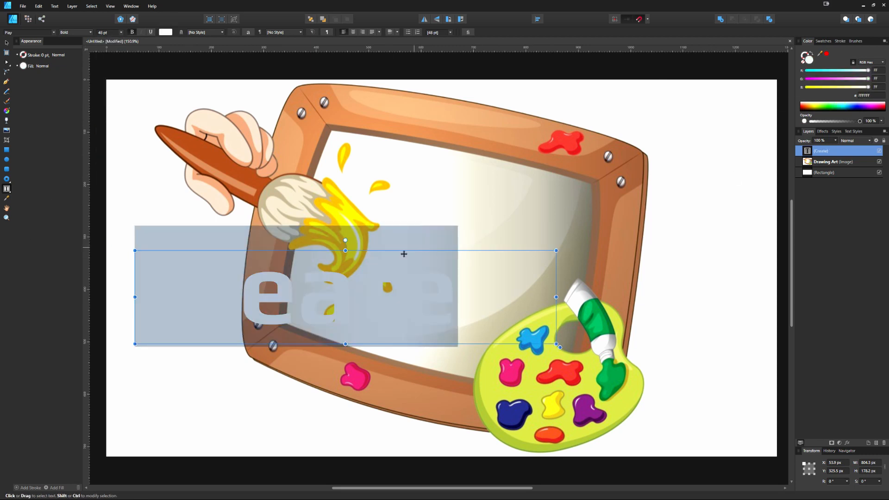
{"action": "left_click", "coordinate": [6, 42]}
{"action": "left_click", "coordinate": [161, 390]}
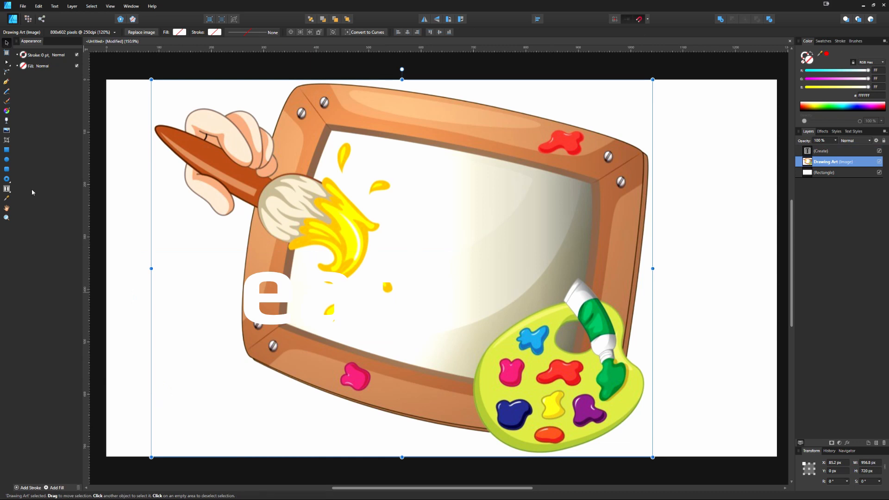
- Draw a black rectangle about 667 × 166 px around the "Create" text and layer it between the text and the Drawing Art image
{"action": "left_click", "coordinate": [124, 308]}
{"action": "left_click", "coordinate": [7, 149]}
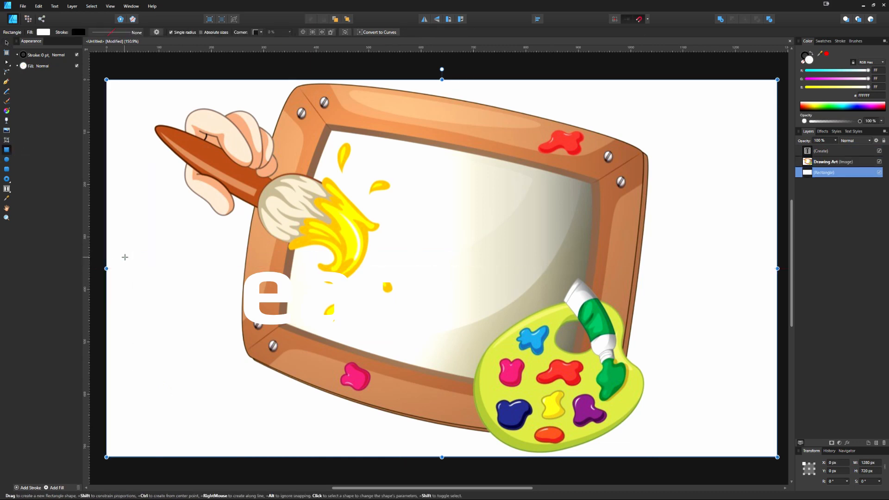
{"action": "left_click_drag", "start_coordinate": [124, 257], "coordinate": [474, 343]}
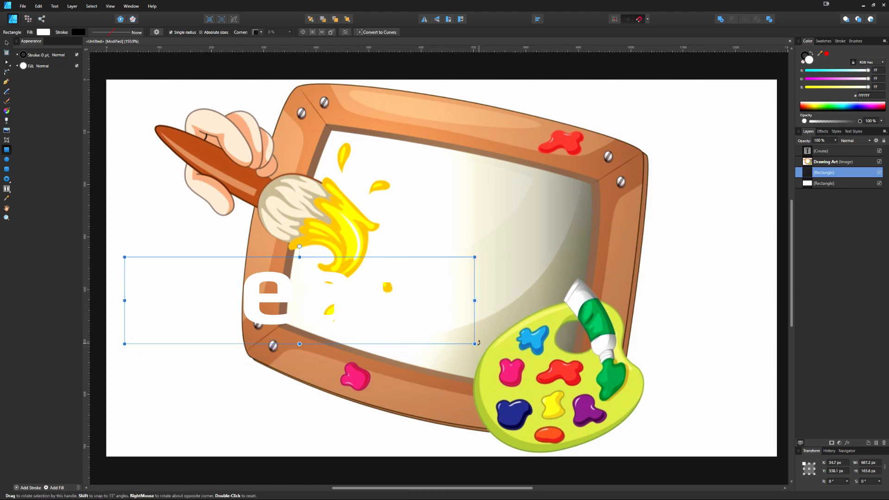
{"action": "left_click", "coordinate": [839, 109]}
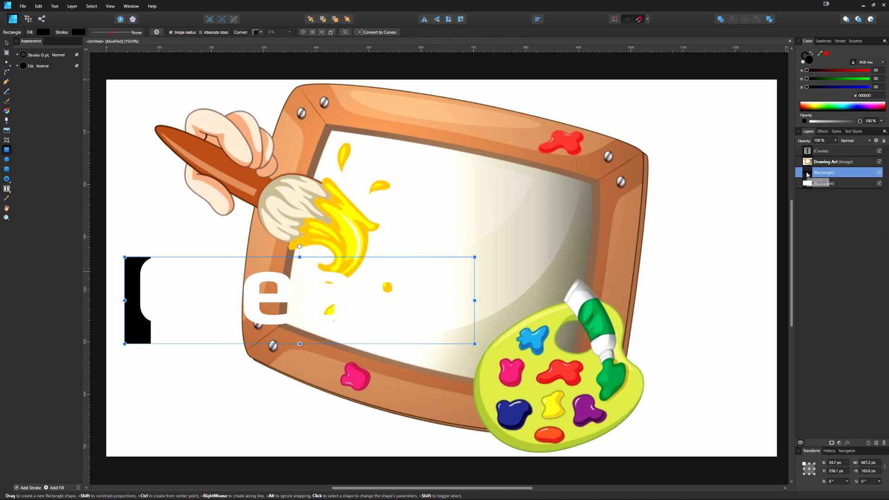
{"action": "left_click_drag", "start_coordinate": [807, 175], "coordinate": [801, 161]}
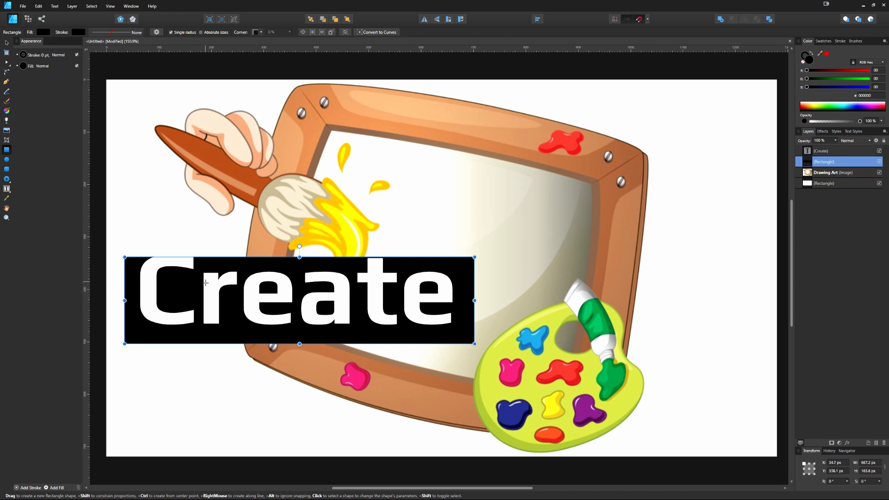
- Resize the black rectangle behind the "Create" text to about 660 × 198 px so it frames the word evenly
{"action": "left_click_drag", "start_coordinate": [299, 257], "coordinate": [299, 240]}
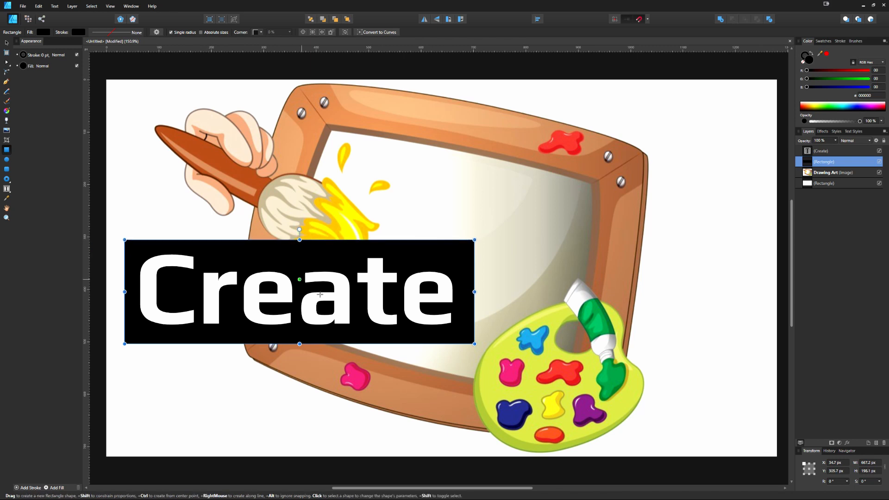
{"action": "left_click_drag", "start_coordinate": [474, 293], "coordinate": [471, 291]}
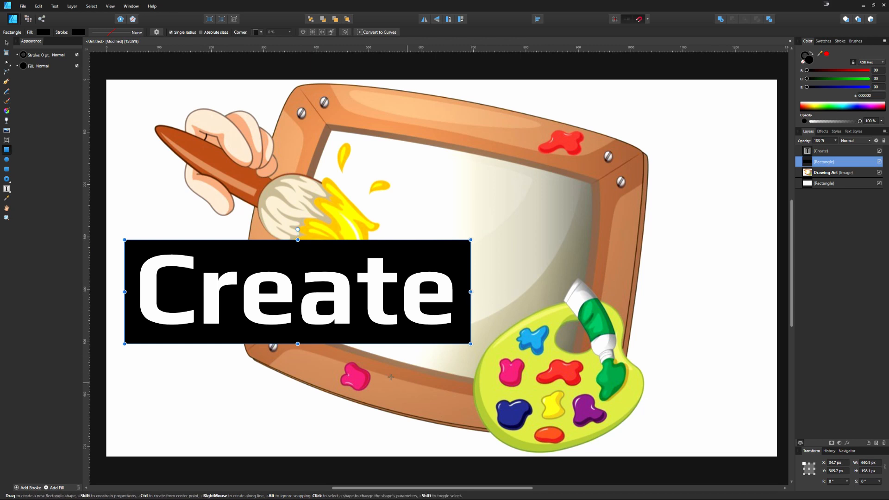
- Add a text frame about 1225 × 178 px below the black rectangle, containing "YouTube Thumbnail" at 24 pt
{"action": "left_click", "coordinate": [6, 189]}
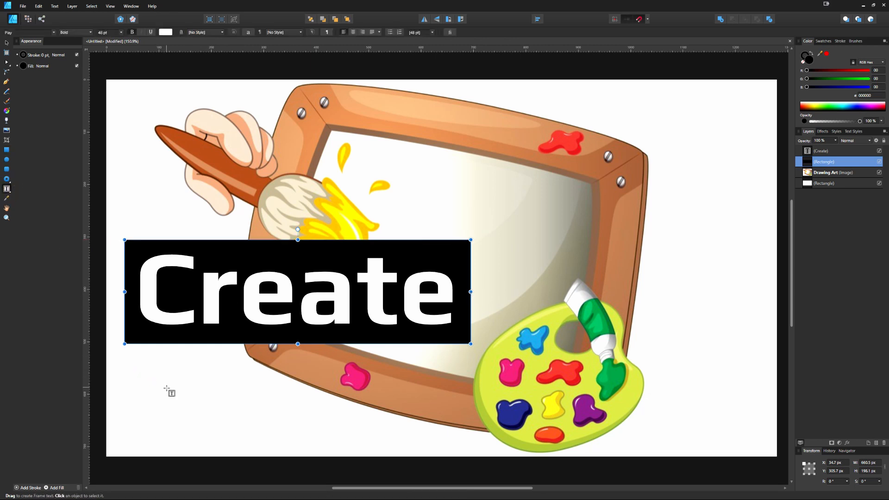
{"action": "left_click_drag", "start_coordinate": [127, 355], "coordinate": [770, 447]}
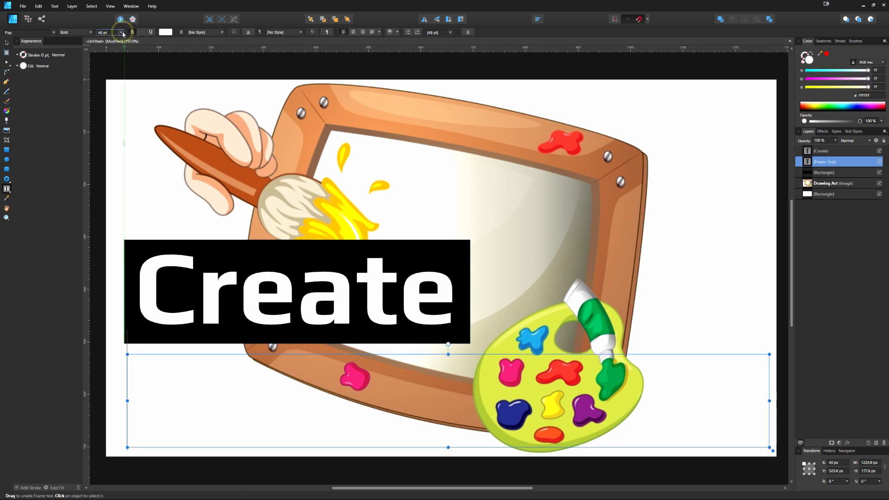
{"action": "left_click", "coordinate": [120, 33]}
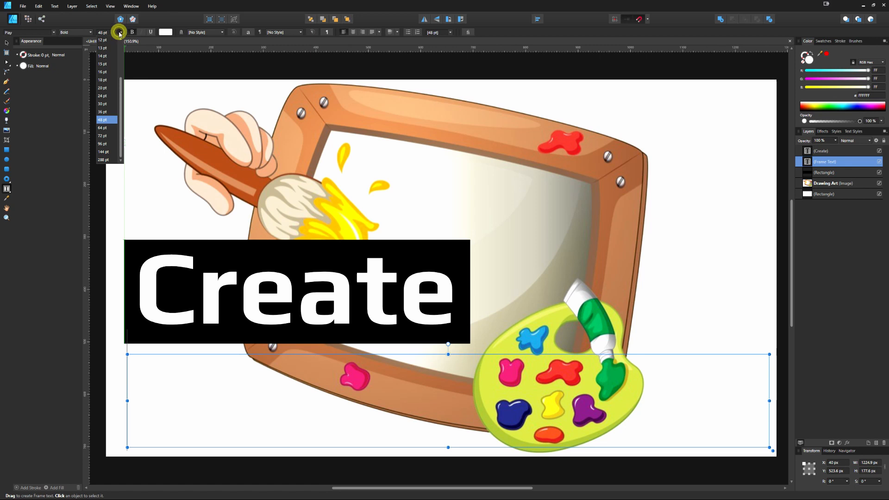
{"action": "left_click", "coordinate": [103, 95]}
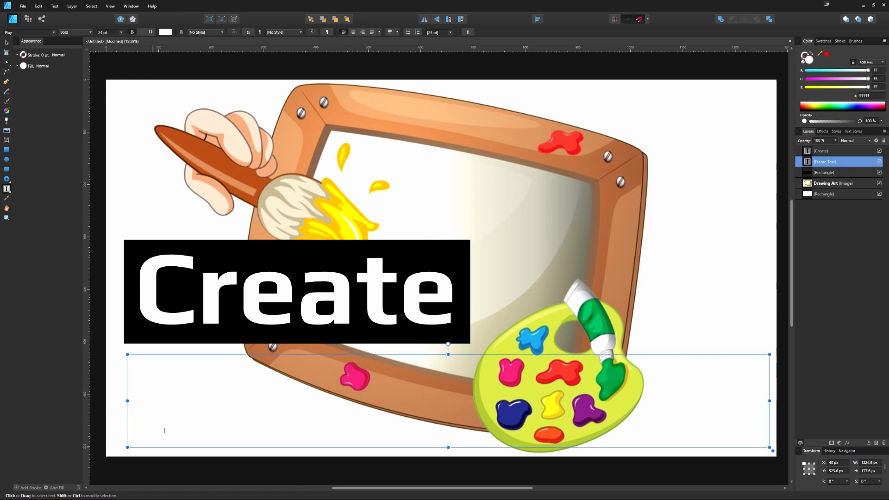
{"action": "type", "text": "YouTube"}
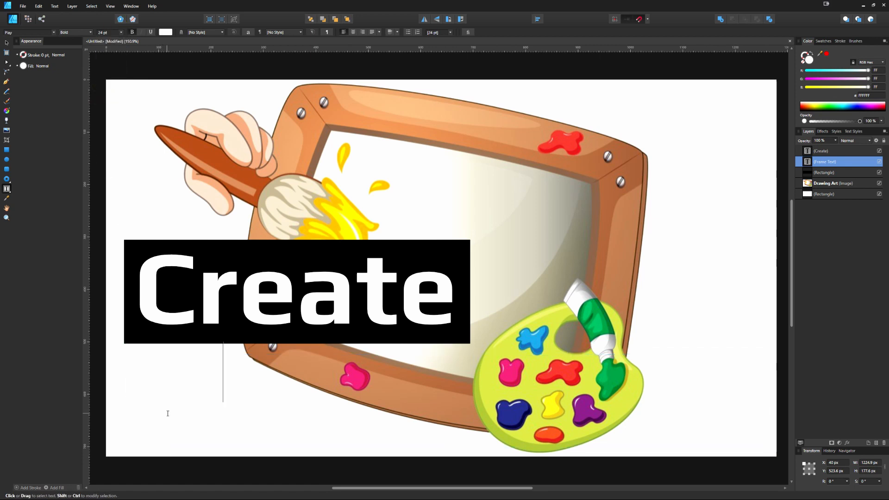
{"action": "type", "text": " Thum"}
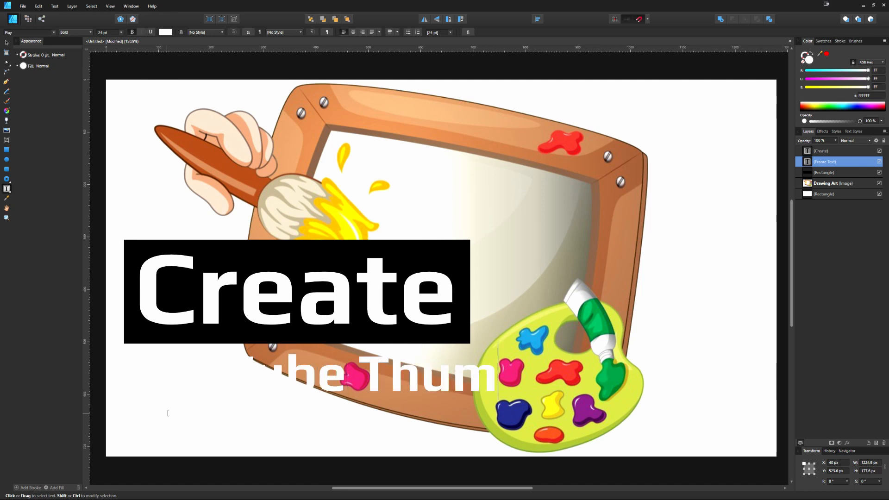
{"action": "type", "text": "bnail"}
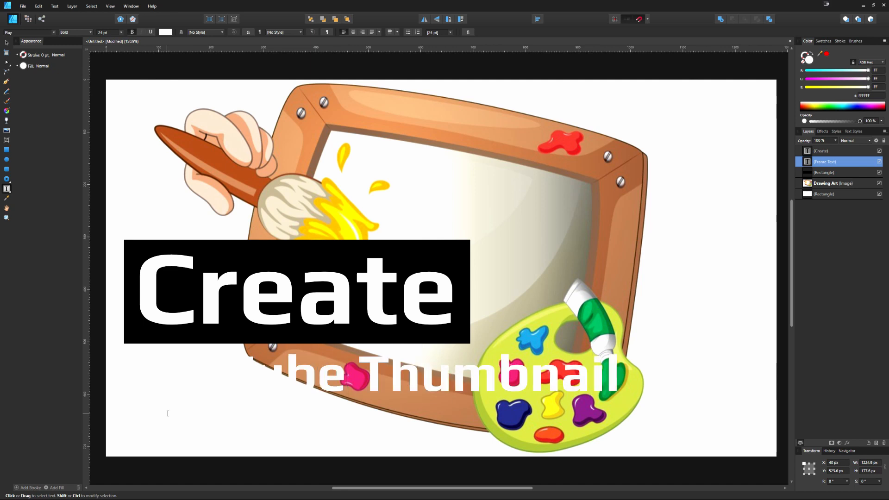
{"action": "left_click_drag", "start_coordinate": [648, 385], "coordinate": [105, 371]}
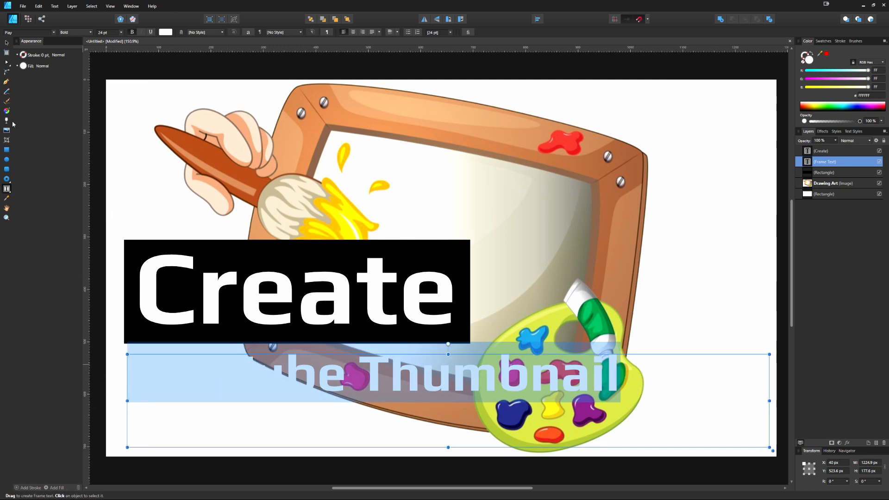
- Draw a rectangle about 1065 × 110 px over the "YouTube Thumbnail" text and fill it with dark red (9D0000)
{"action": "left_click", "coordinate": [7, 150]}
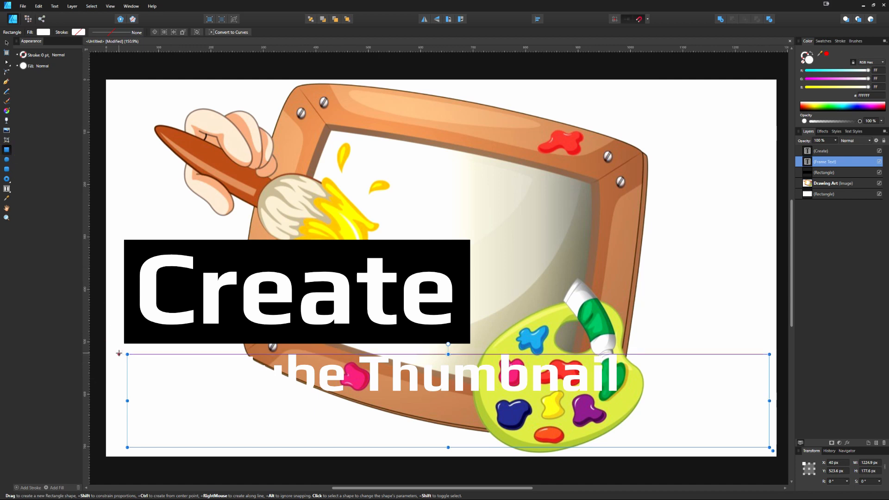
{"action": "left_click_drag", "start_coordinate": [119, 354], "coordinate": [677, 412]}
{"action": "left_click", "coordinate": [864, 95]}
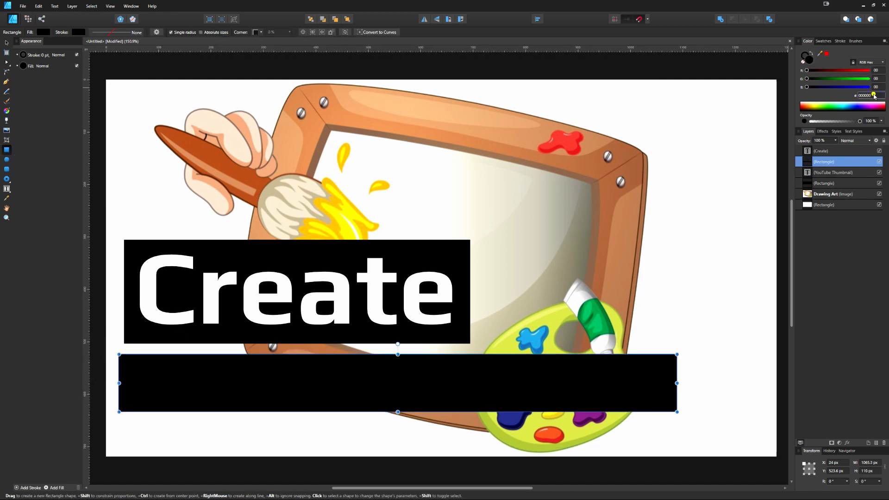
{"action": "type", "text": "9D0000"}
{"action": "key", "text": "Return"}
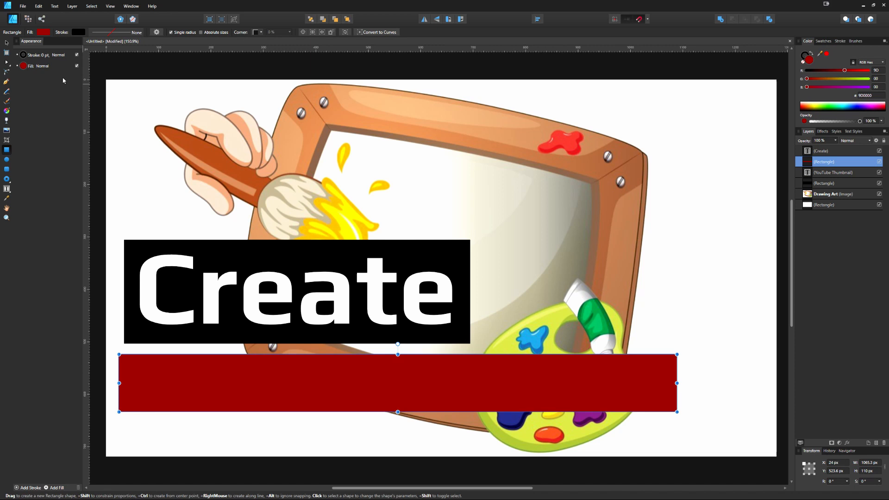
- Reorder the layers so the red rectangle sits beneath the "YouTube Thumbnail" text and the "Create" text lies directly above the black rectangle
{"action": "left_click", "coordinate": [6, 42]}
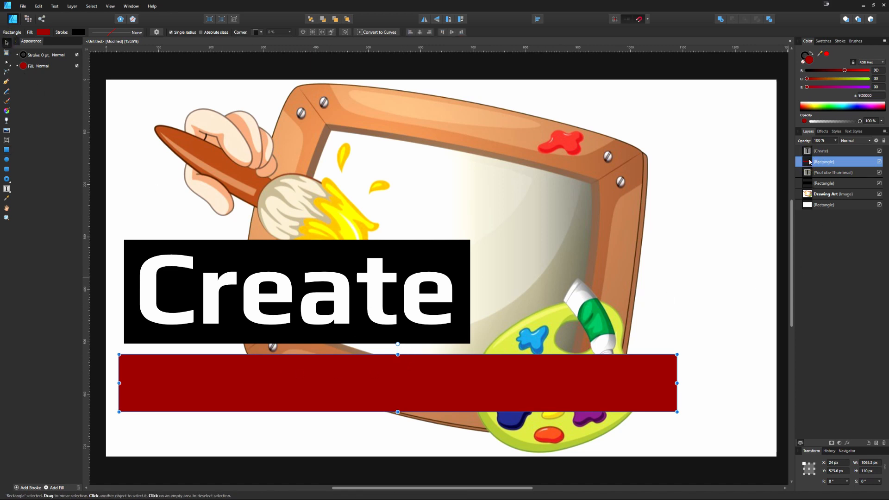
{"action": "left_click_drag", "start_coordinate": [809, 162], "coordinate": [808, 179]}
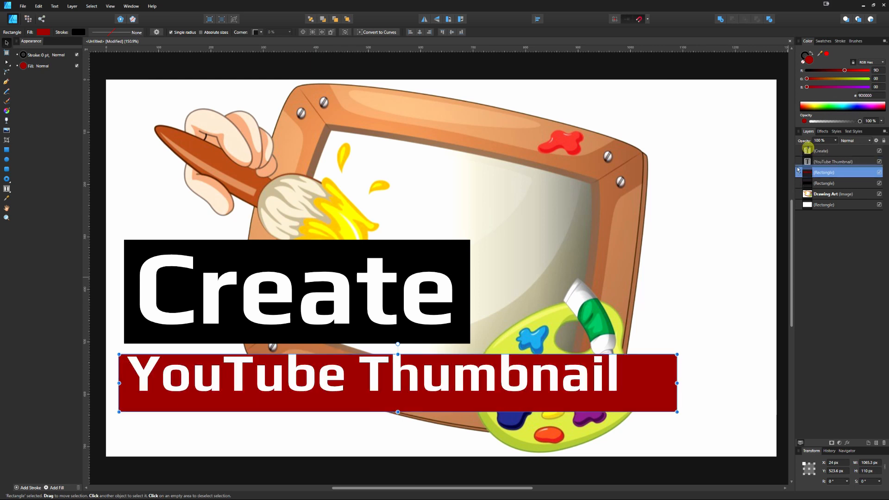
{"action": "left_click_drag", "start_coordinate": [806, 151], "coordinate": [794, 179]}
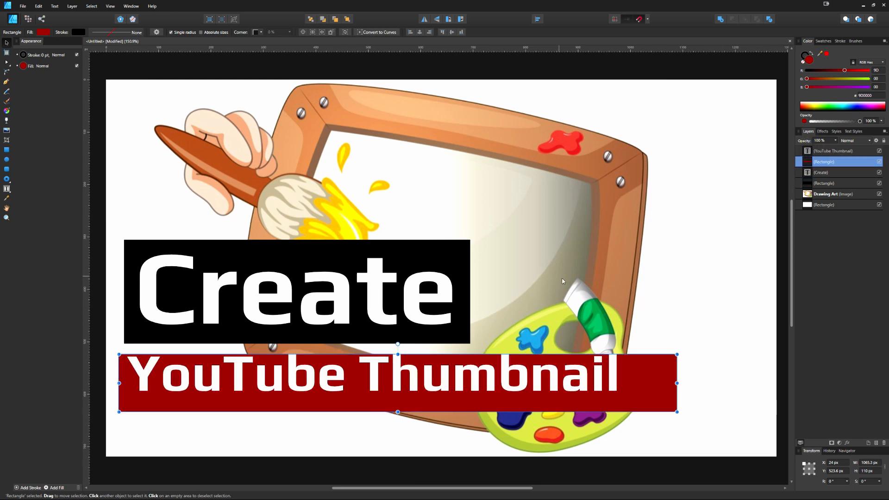
- Resize the red rectangle to about 977 × 115 px, with its upper edge meeting the black rectangle
{"action": "left_click_drag", "start_coordinate": [398, 354], "coordinate": [398, 343]}
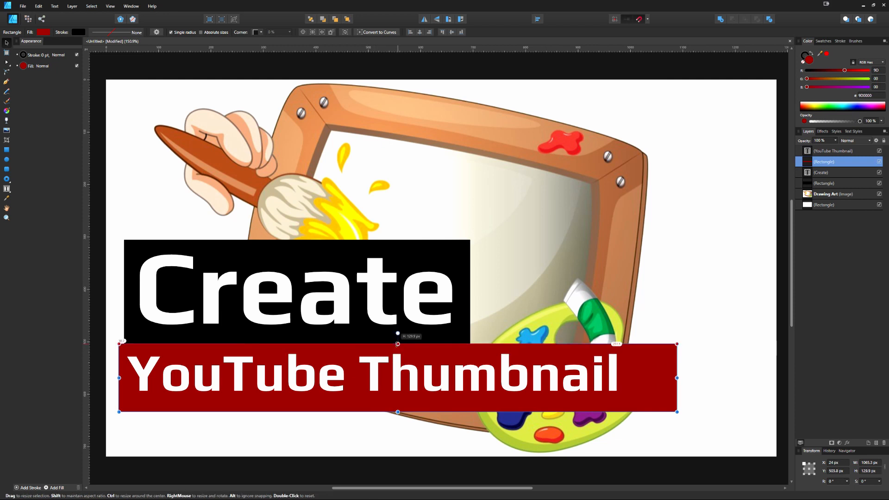
{"action": "left_click_drag", "start_coordinate": [398, 412], "coordinate": [398, 403]}
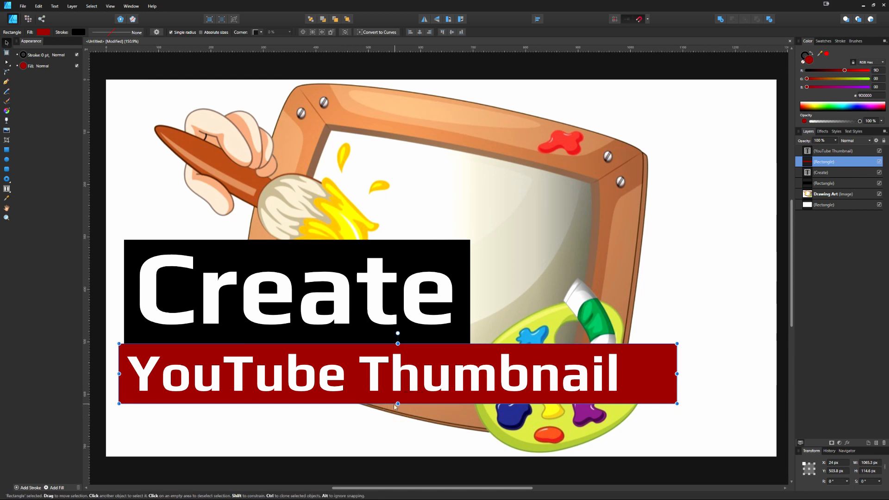
{"action": "left_click_drag", "start_coordinate": [676, 374], "coordinate": [630, 379]}
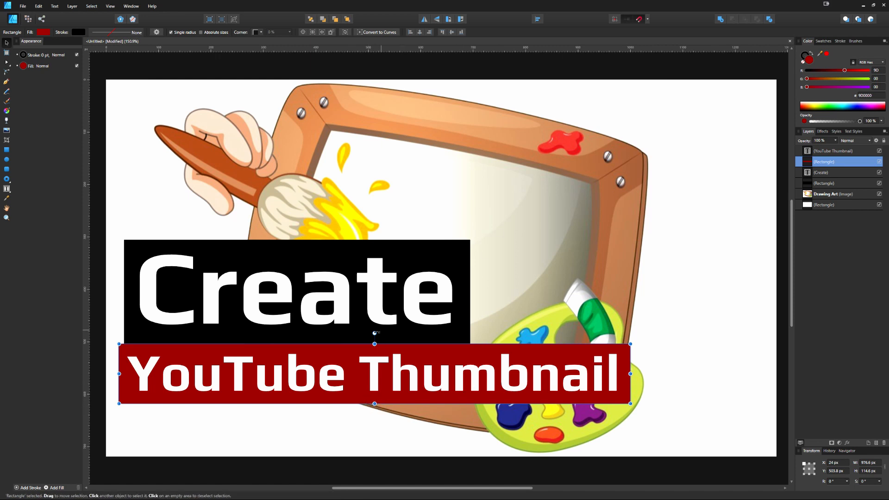
- Try rotating the red rectangle alone by about 3.2°, and reset its rotation
{"action": "mouse_move", "coordinate": [374, 333]}
{"action": "left_mouse_down"}
{"action": "mouse_move", "coordinate": [375, 325]}
{"action": "mouse_move", "coordinate": [372, 333]}
{"action": "left_mouse_up"}
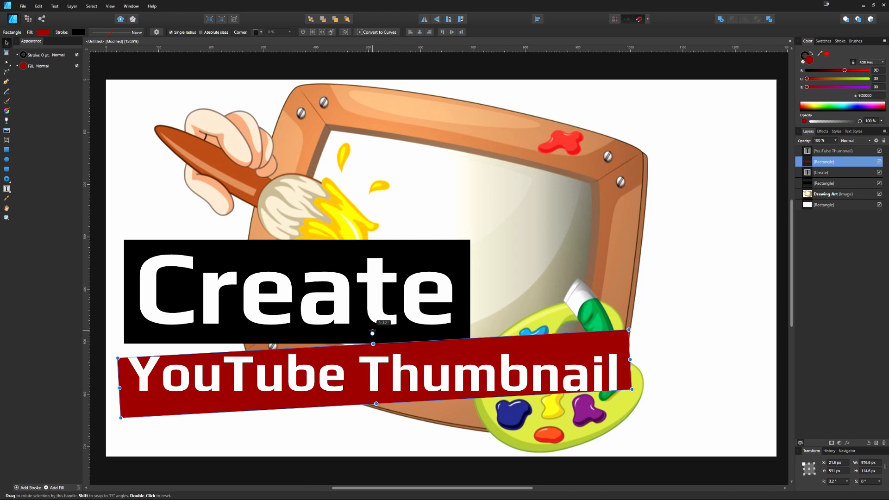
{"action": "double_click", "coordinate": [372, 332]}
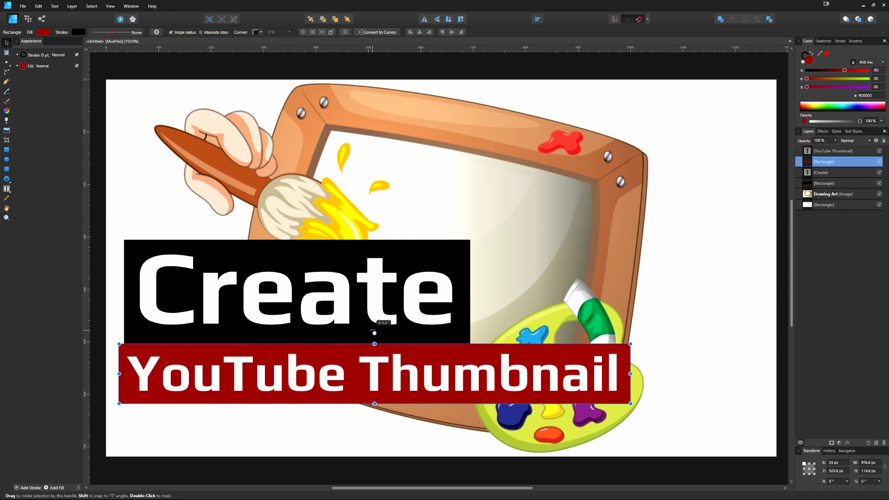
- Group the "YouTube Thumbnail" text with the red rectangle and rotate the group about 2.8° counterclockwise
{"action": "left_click", "coordinate": [829, 152], "text": "shift"}
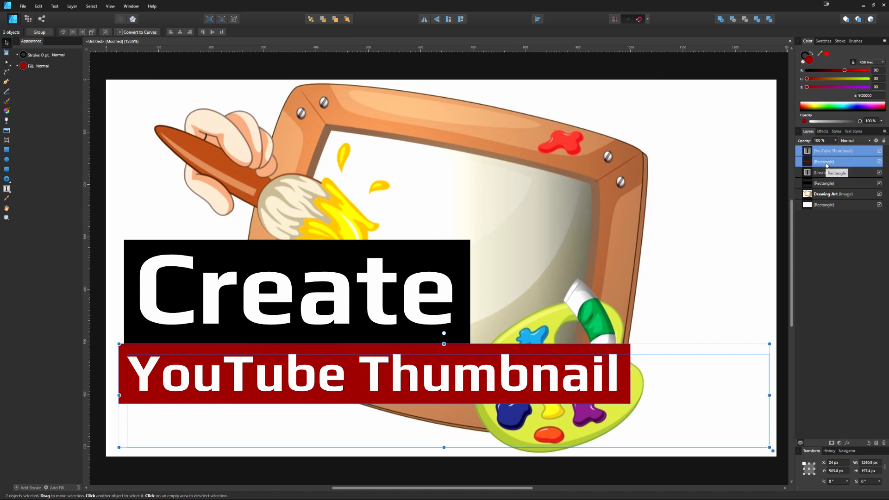
{"action": "right_click", "coordinate": [831, 156]}
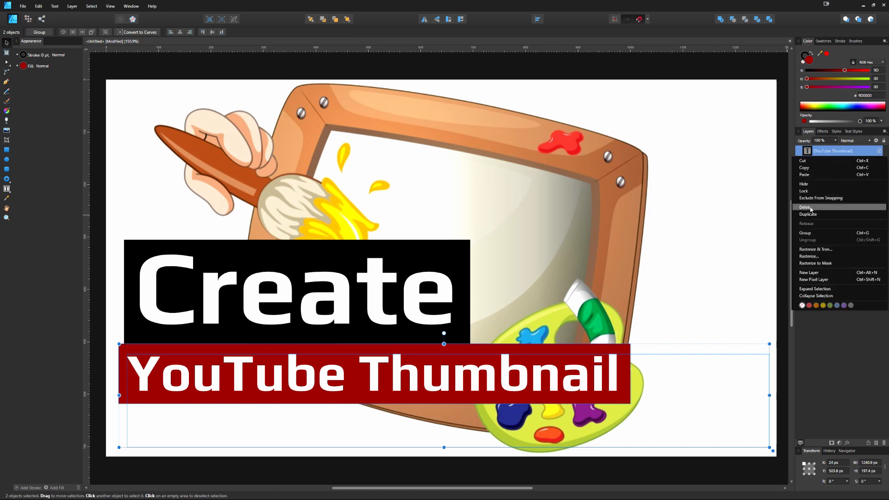
{"action": "left_click", "coordinate": [811, 235]}
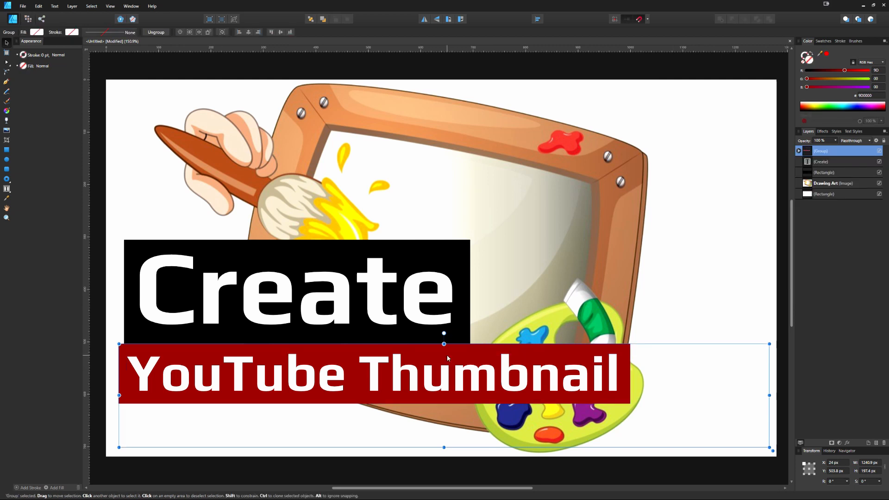
{"action": "mouse_move", "coordinate": [444, 334]}
{"action": "left_mouse_down"}
{"action": "mouse_move", "coordinate": [431, 343]}
{"action": "mouse_move", "coordinate": [427, 331]}
{"action": "left_mouse_up"}
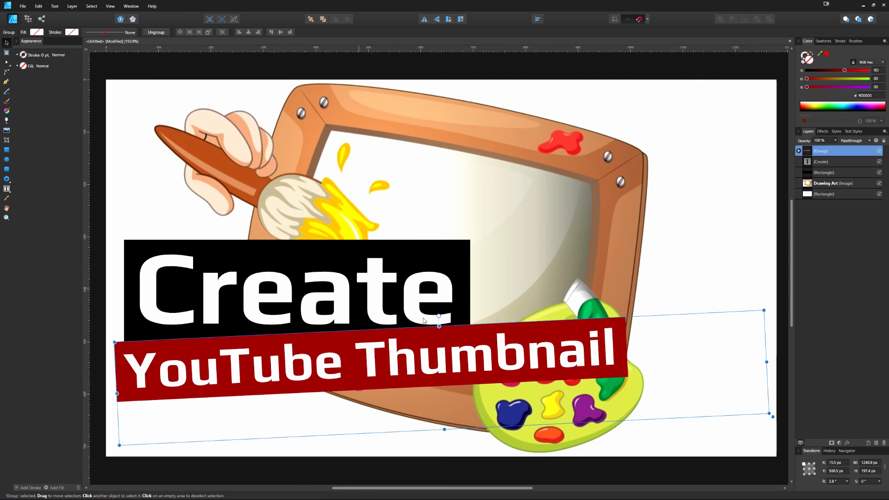
- Group the "Create" text with the black rectangle
{"action": "double_click", "coordinate": [345, 261]}
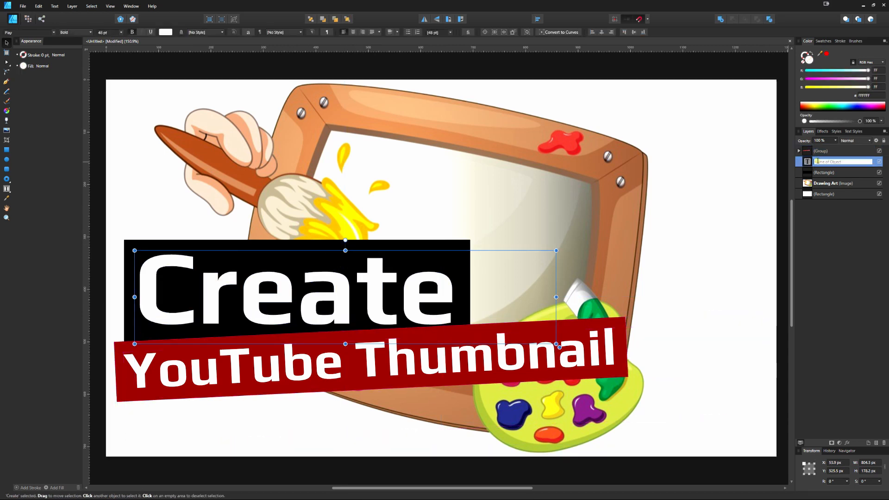
{"action": "left_click", "coordinate": [818, 172]}
{"action": "left_click", "coordinate": [801, 161], "text": "shift"}
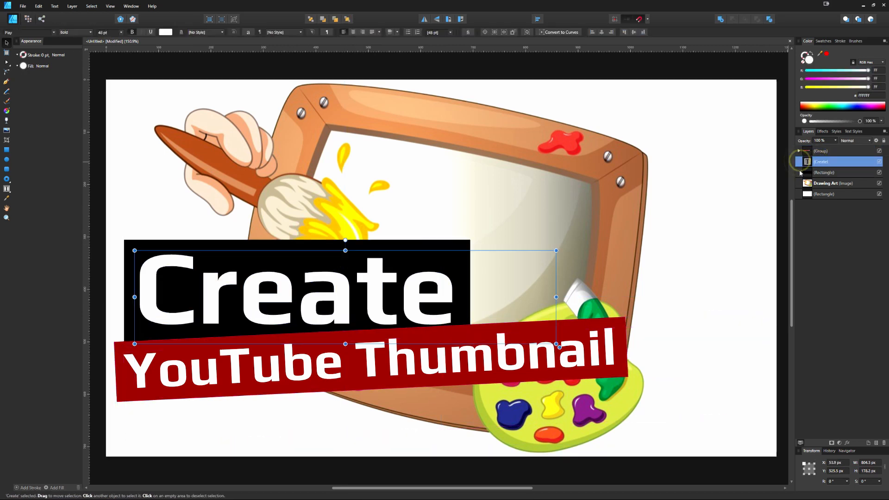
{"action": "right_click", "coordinate": [800, 173]}
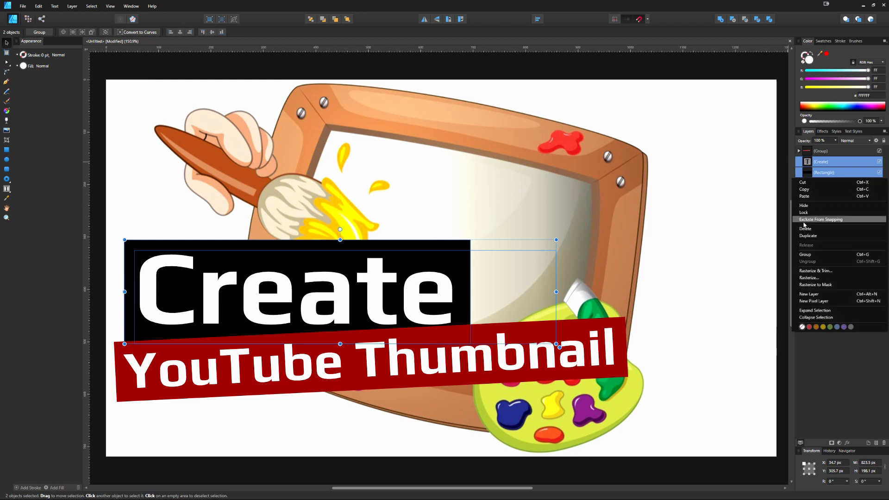
{"action": "left_click", "coordinate": [805, 254]}
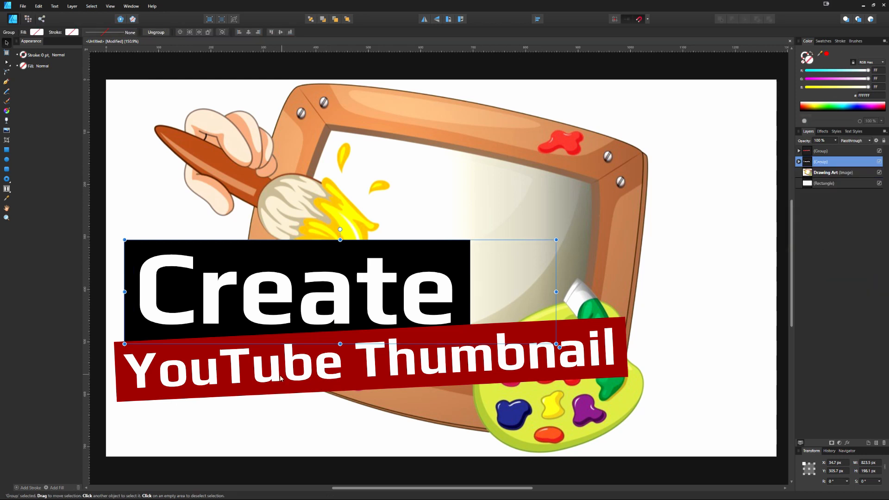
- Move both title groups together straight down towards the lower edge of the thumbnail
{"action": "left_click", "coordinate": [819, 151]}
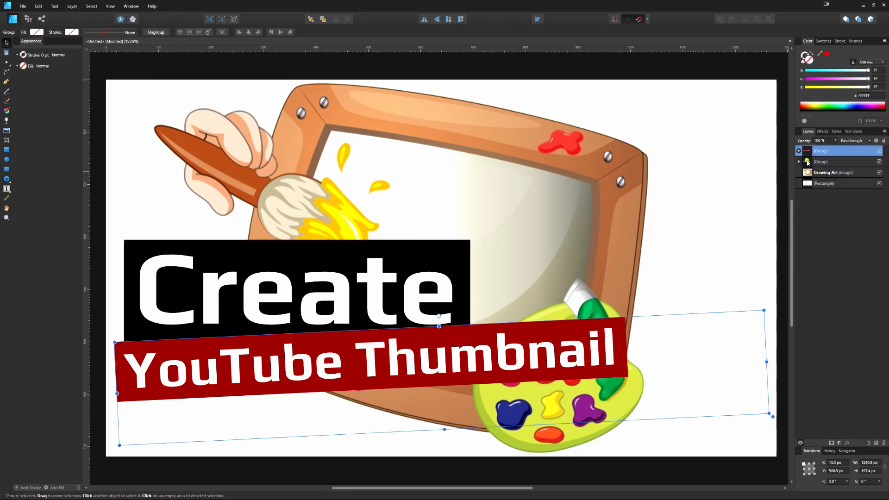
{"action": "left_click", "coordinate": [807, 162], "text": "shift"}
{"action": "left_click_drag", "start_coordinate": [338, 260], "coordinate": [338, 301]}
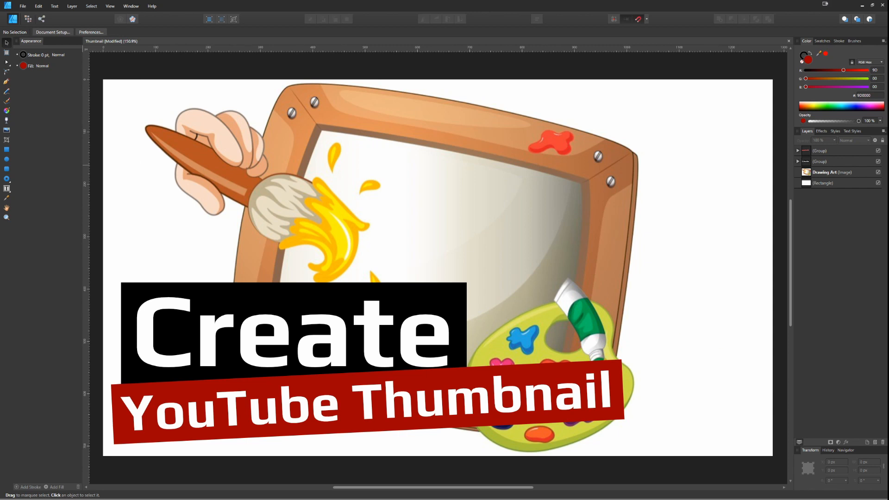
- Place Generic Logo.png from the Temp folder beside the artwork's right edge and enlarge it proportionally to about 457 px high
{"action": "key", "text": "alt+Tab"}
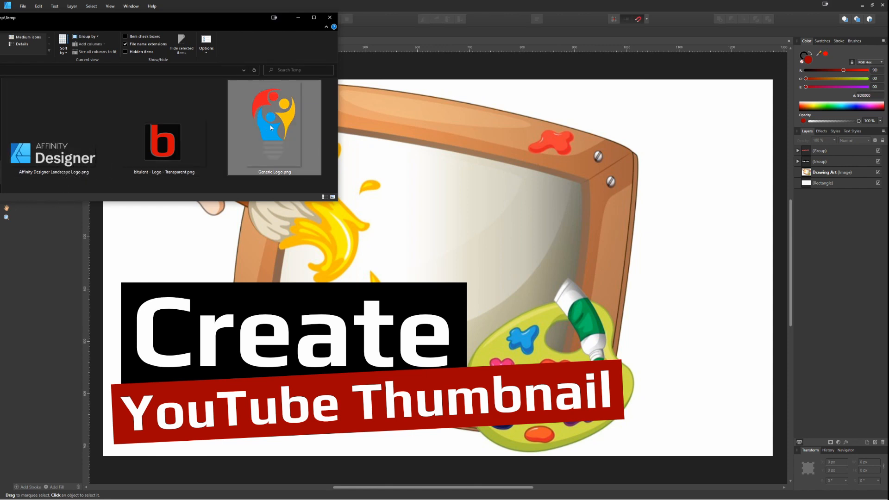
{"action": "left_click_drag", "start_coordinate": [270, 124], "coordinate": [623, 190]}
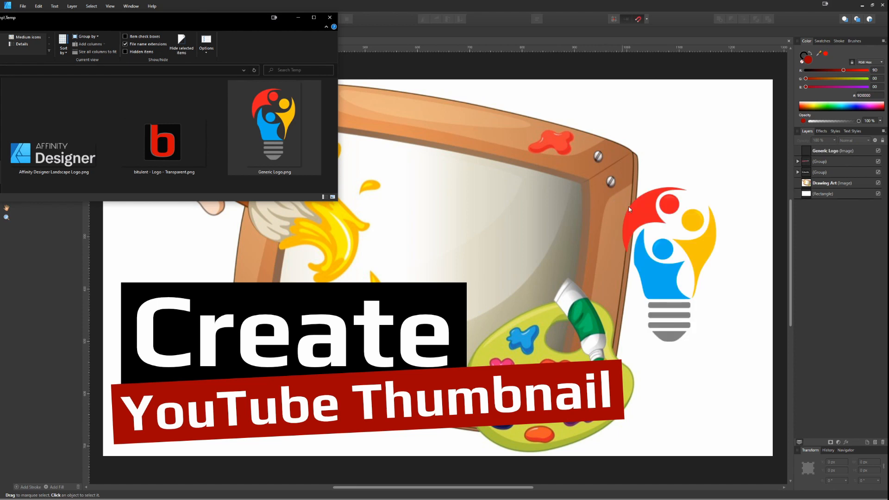
{"action": "left_click", "coordinate": [651, 218]}
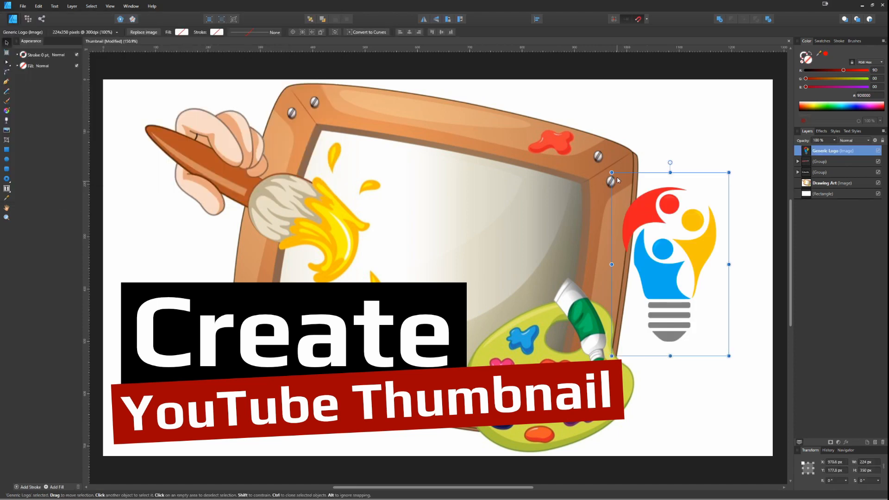
{"action": "left_click_drag", "start_coordinate": [612, 173], "coordinate": [593, 145]}
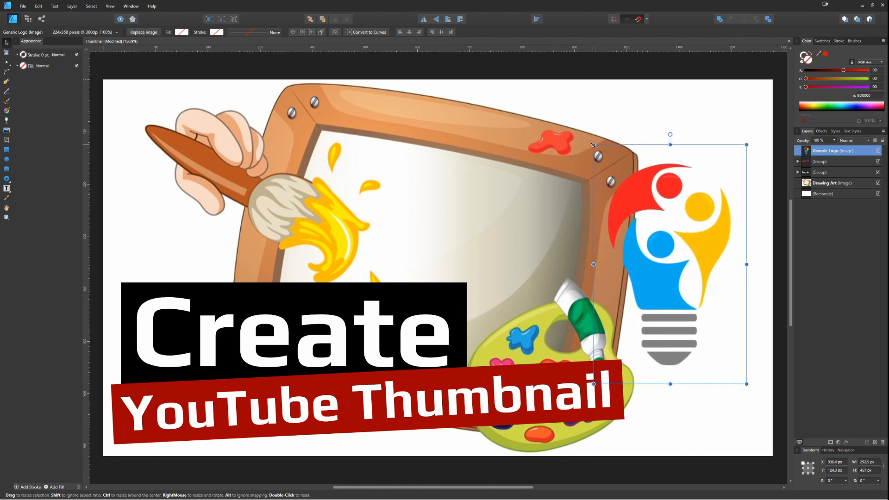
- Move the light-bulb logo up into the white area beside the artwork's frame
{"action": "left_click_drag", "start_coordinate": [640, 204], "coordinate": [649, 157]}
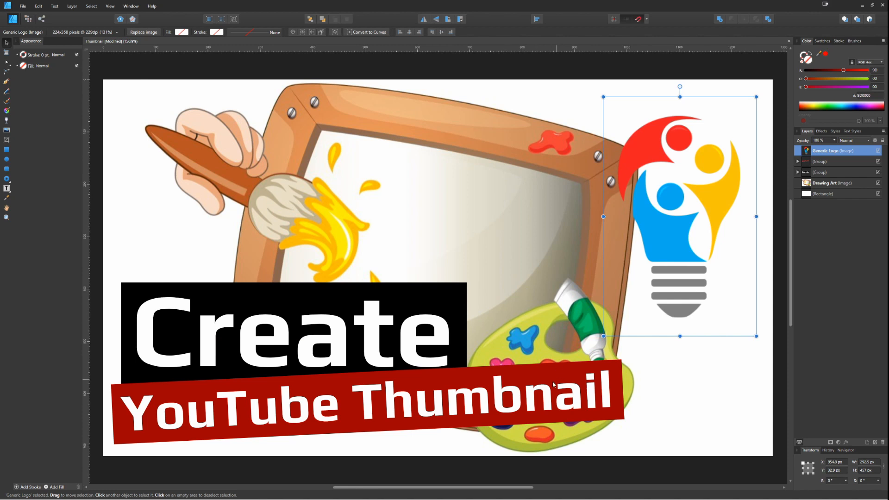
{"action": "left_click", "coordinate": [568, 393]}
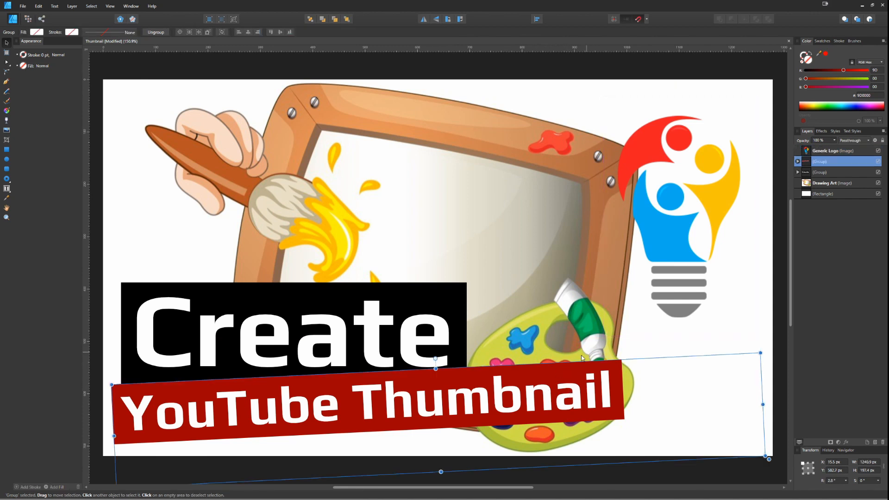
{"action": "left_click", "coordinate": [688, 196]}
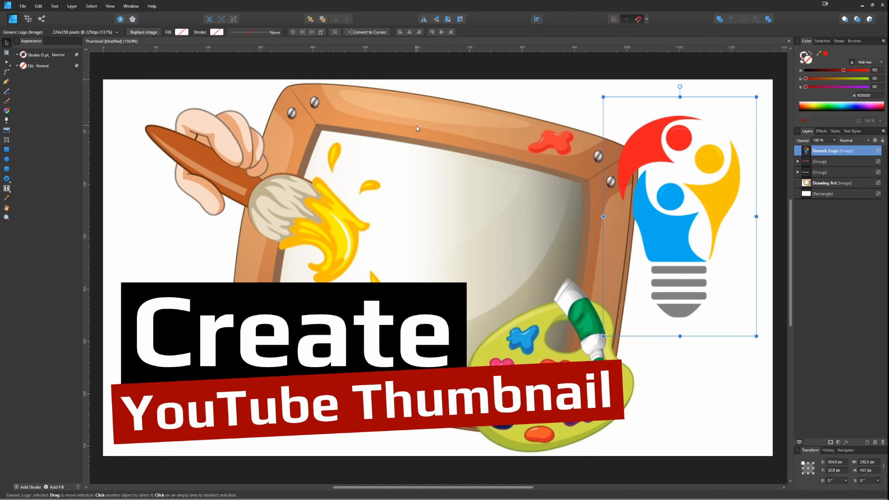
- Move the Drawing Art image flush with the thumbnail's right edge and position the light-bulb logo on its blank canvas
{"action": "left_click", "coordinate": [412, 144]}
{"action": "left_click_drag", "start_coordinate": [390, 121], "coordinate": [520, 122]}
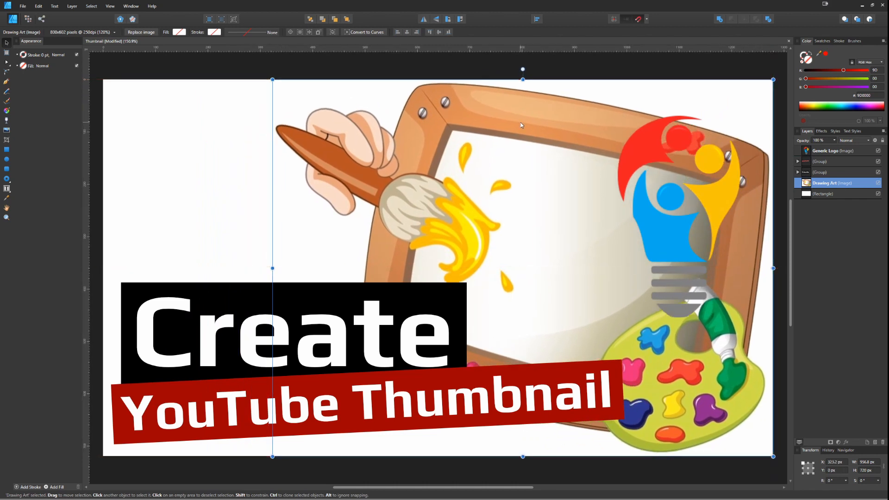
{"action": "left_click", "coordinate": [661, 221]}
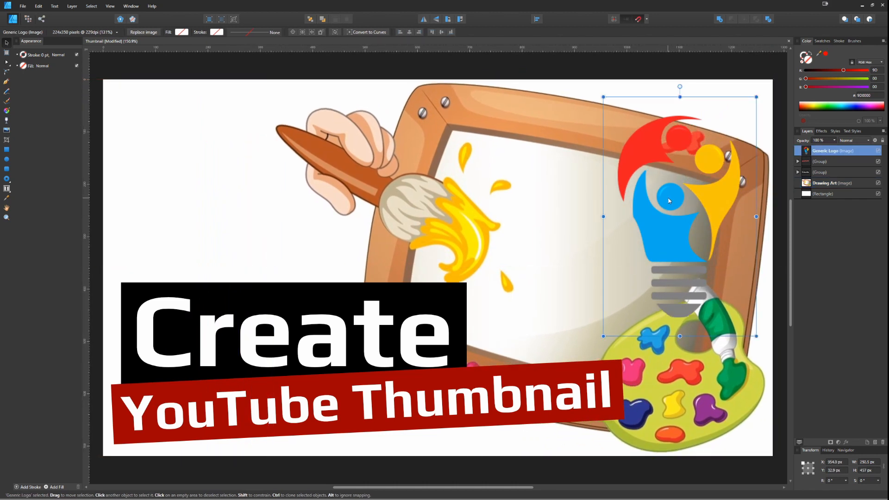
{"action": "left_click_drag", "start_coordinate": [662, 222], "coordinate": [564, 243]}
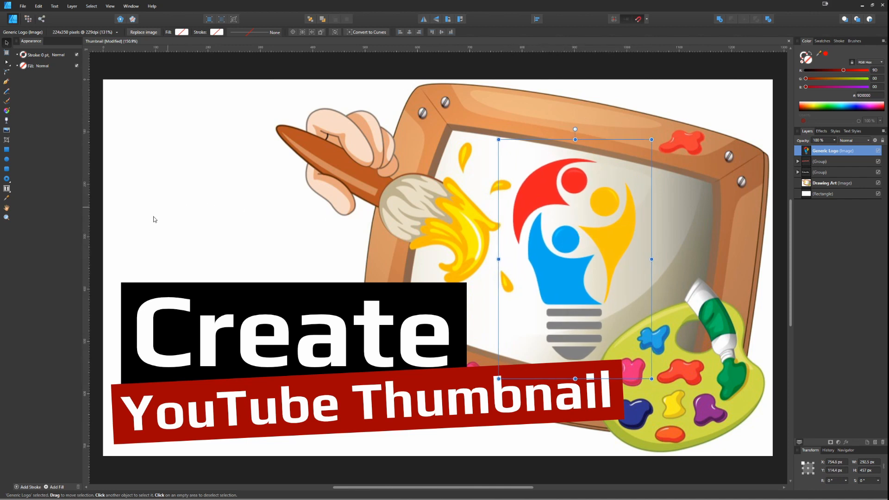
{"action": "left_click", "coordinate": [93, 245]}
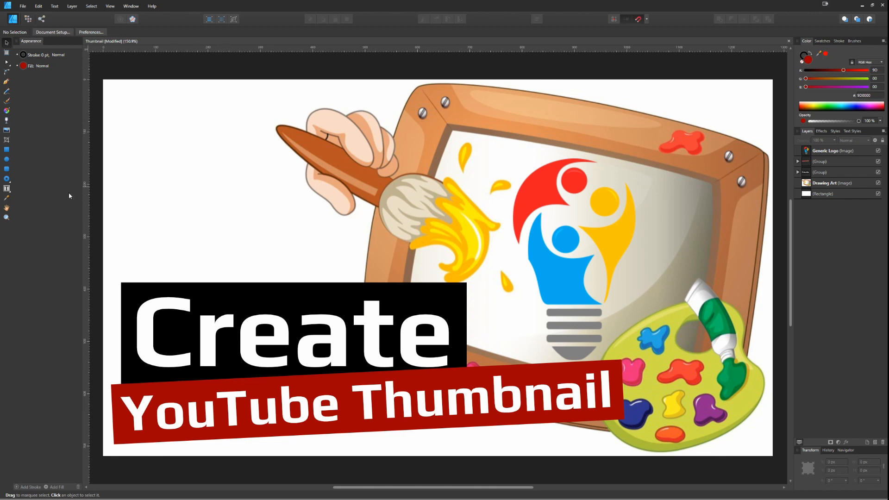
- Place bitulent - Logo - Transparent.png from the Temp folder and scale it down proportionally to about 690 × 388 px
{"action": "key", "text": "alt+Tab"}
{"action": "left_click_drag", "start_coordinate": [171, 141], "coordinate": [310, 246]}
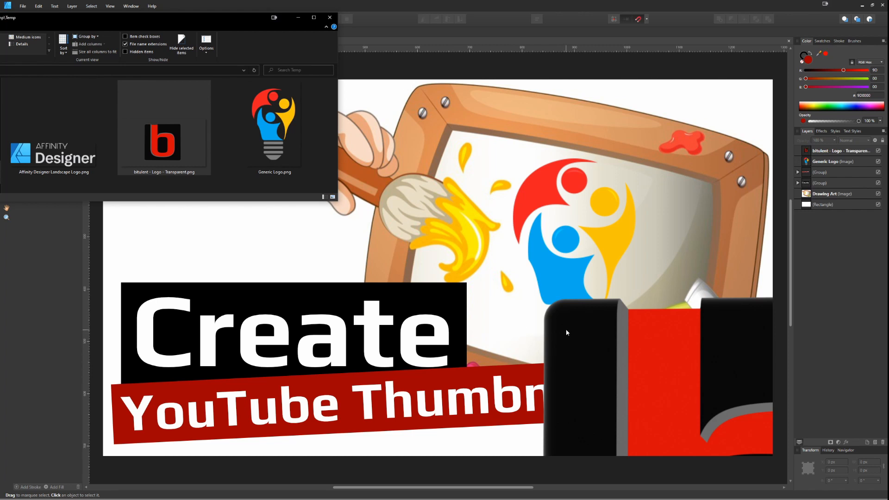
{"action": "left_click", "coordinate": [579, 333]}
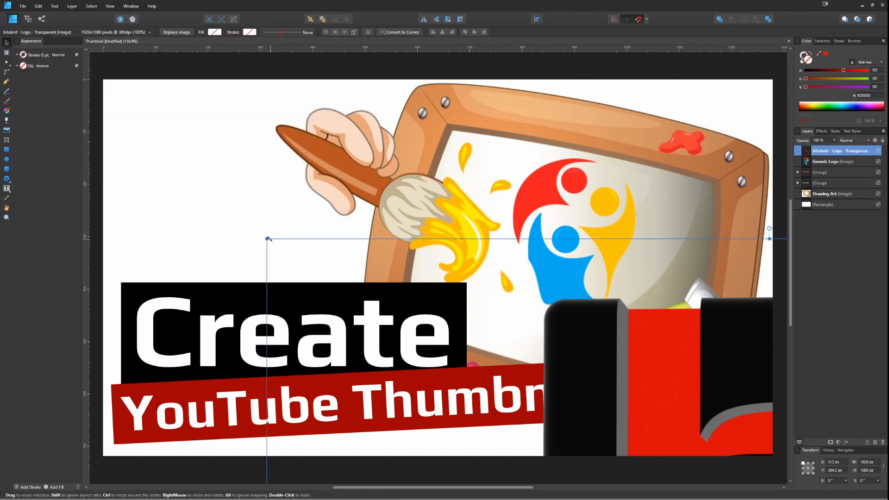
{"action": "left_click_drag", "start_coordinate": [267, 238], "coordinate": [589, 420]}
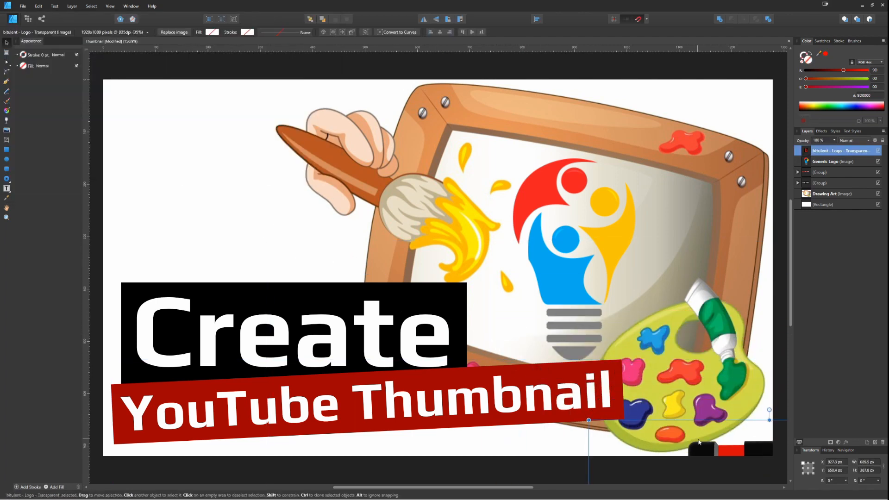
- Move the bitulent logo into the thumbnail's upper-left corner and reduce it proportionally to about 556 × 313 px
{"action": "left_click_drag", "start_coordinate": [702, 451], "coordinate": [146, 111]}
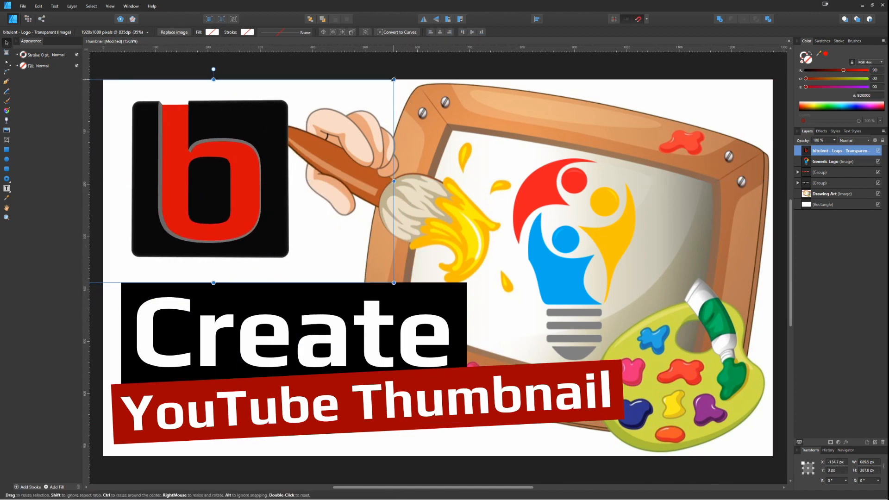
{"action": "left_click_drag", "start_coordinate": [388, 79], "coordinate": [357, 97]}
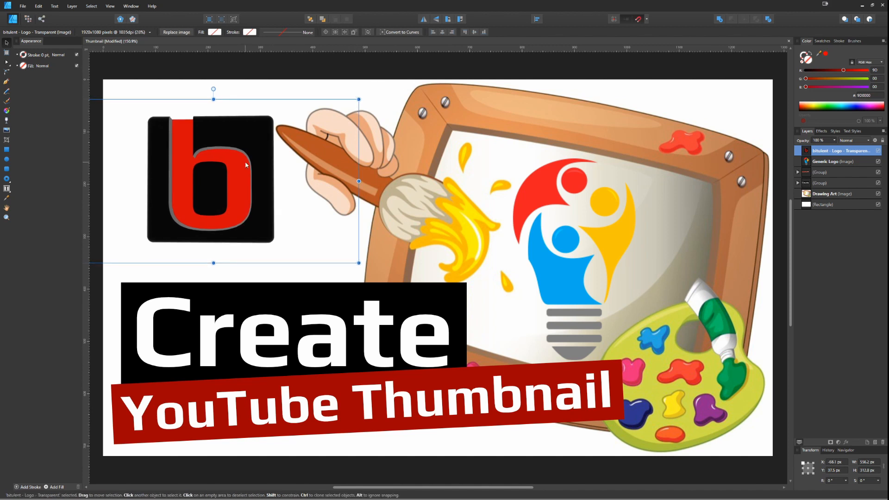
{"action": "left_click_drag", "start_coordinate": [246, 165], "coordinate": [228, 146]}
{"action": "left_click", "coordinate": [389, 64]}
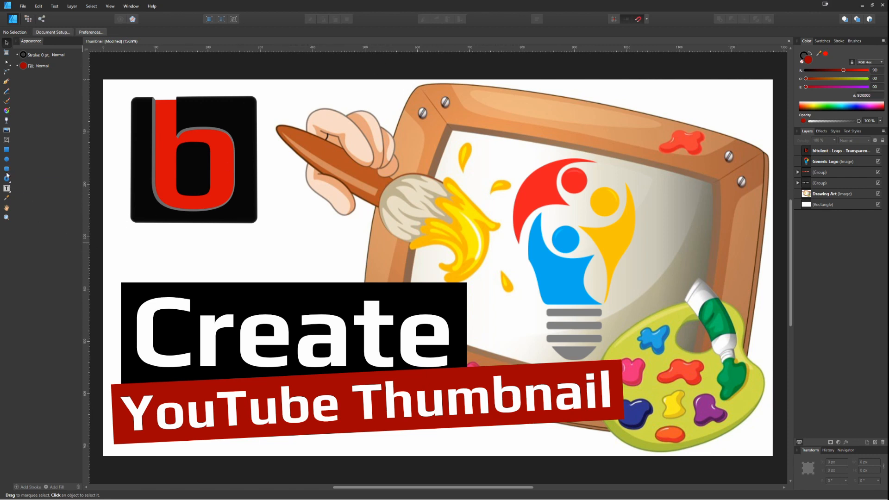
- Draw a red rectangle about 639 px wide across the middle of the thumbnail and extend it past the lower edge to about 899 px high
{"action": "left_click", "coordinate": [7, 149]}
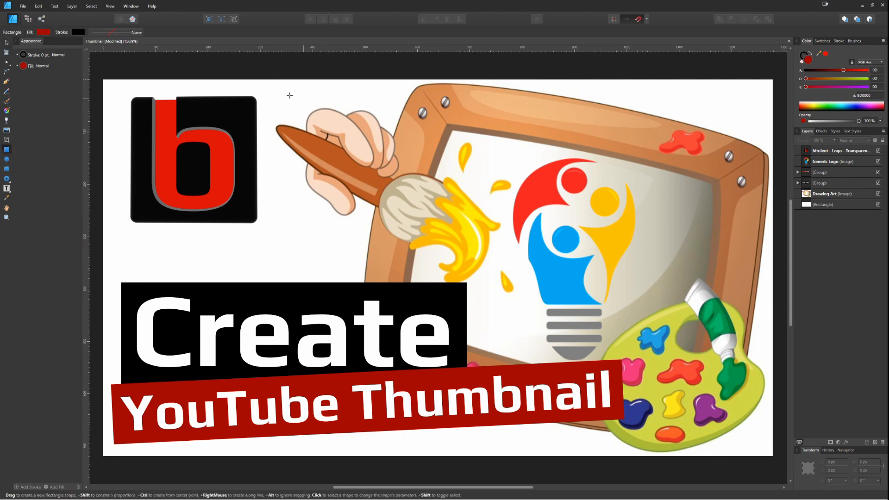
{"action": "left_click_drag", "start_coordinate": [284, 79], "coordinate": [618, 470]}
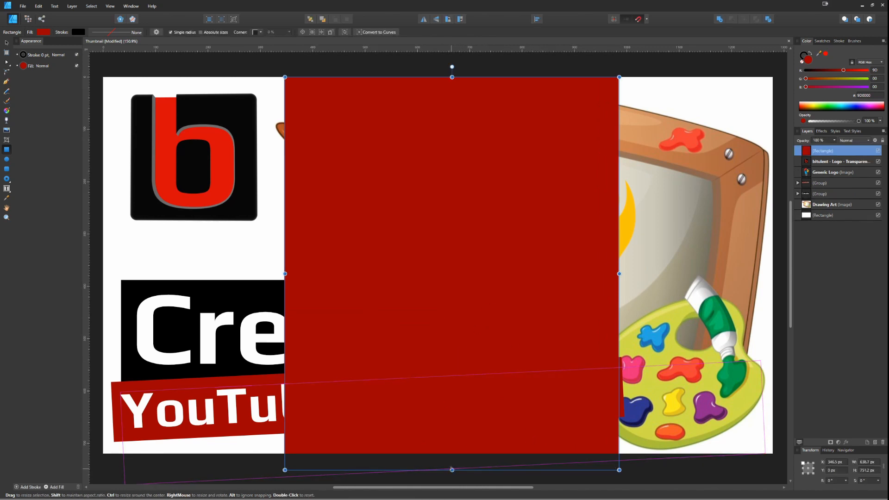
{"action": "left_click_drag", "start_coordinate": [452, 470], "coordinate": [460, 433]}
- Extend the red rectangle beyond the thumbnail's upper edge to about 1061 px high and restack it directly above the Drawing Art layer
{"action": "scroll", "coordinate": [461, 433], "scroll_direction": "up", "scroll_amount": 3}
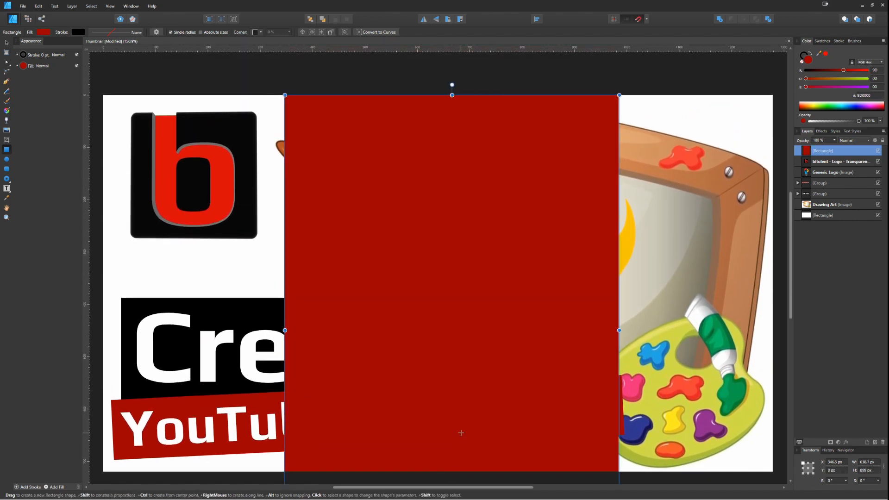
{"action": "scroll", "coordinate": [462, 432], "scroll_direction": "down", "scroll_amount": 2}
{"action": "scroll", "coordinate": [461, 432], "scroll_direction": "up", "scroll_amount": 1}
{"action": "scroll", "coordinate": [461, 433], "scroll_direction": "down", "scroll_amount": 2}
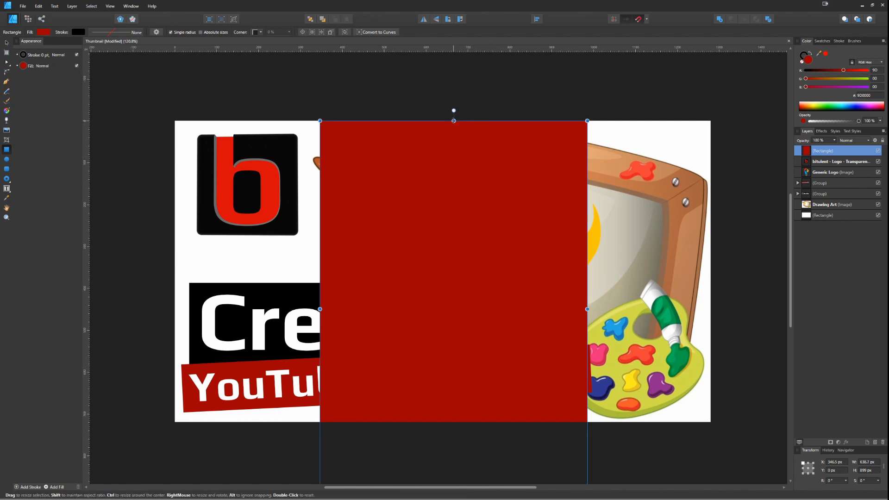
{"action": "left_click_drag", "start_coordinate": [453, 121], "coordinate": [454, 87]}
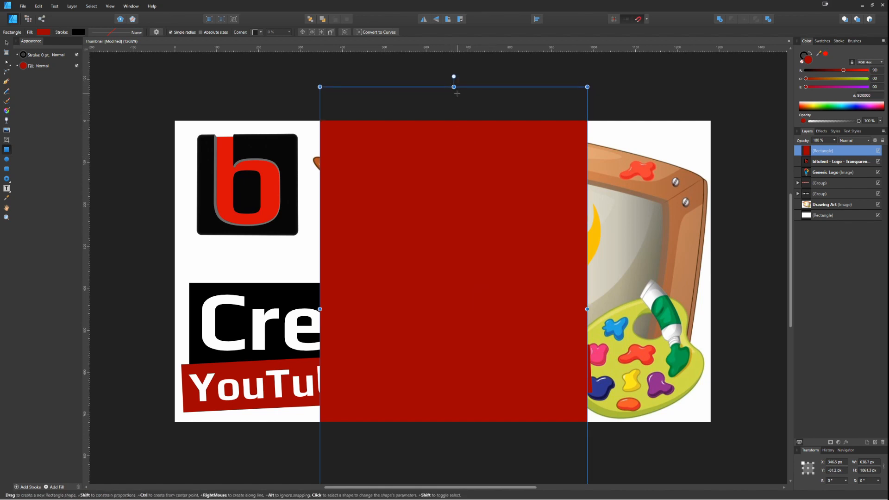
{"action": "left_click_drag", "start_coordinate": [815, 151], "coordinate": [800, 202]}
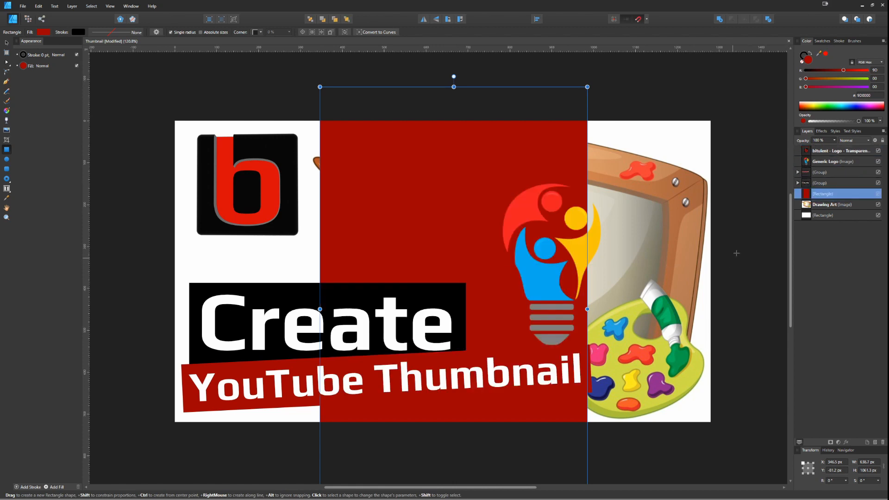